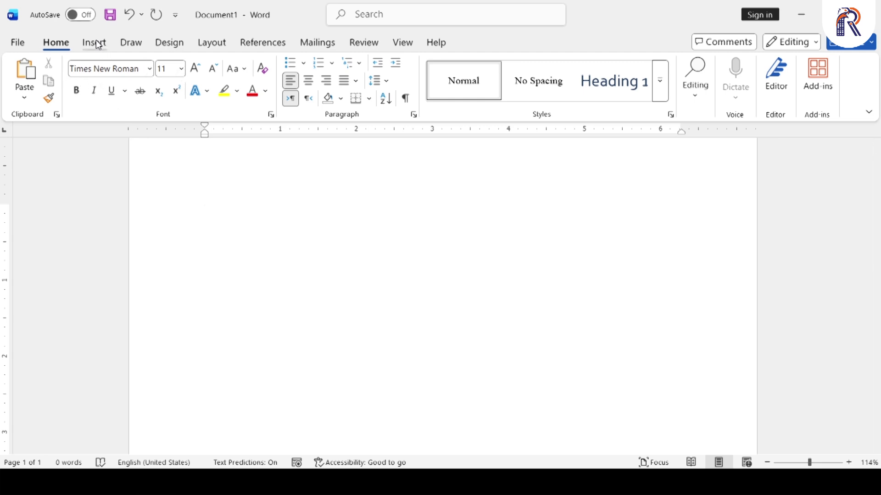
Insert a Clustered Column chart into the blank document.
{"action": "left_click", "coordinate": [97, 43]}
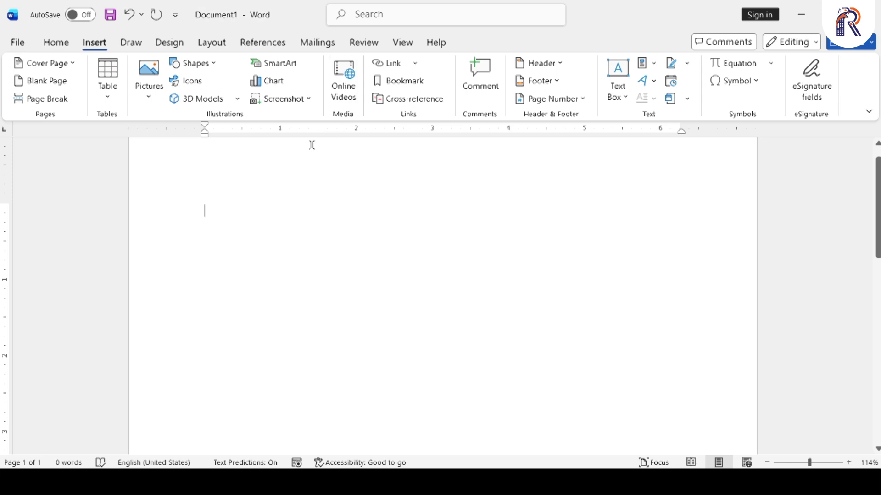
{"action": "left_click", "coordinate": [275, 85]}
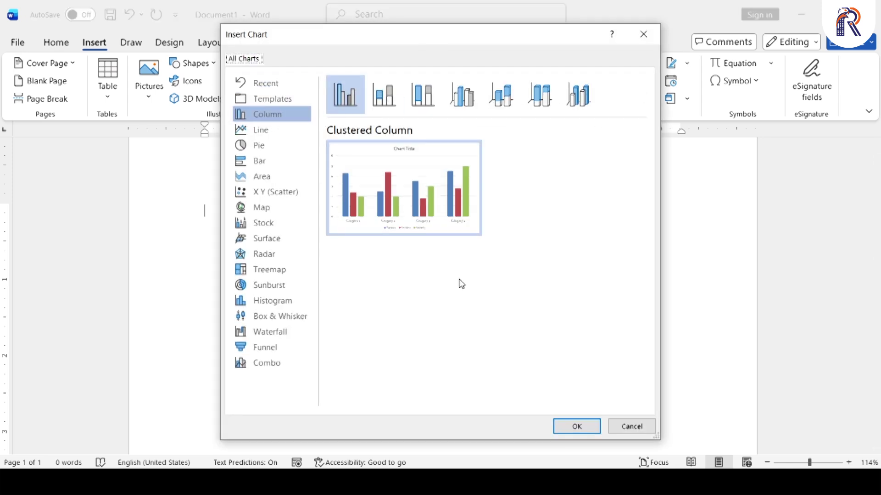
{"action": "mouse_move", "coordinate": [472, 175]}
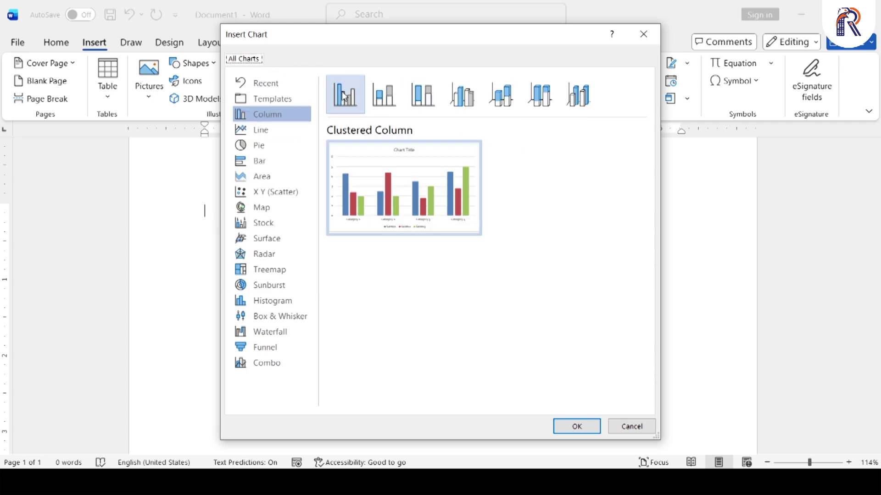
{"action": "left_click", "coordinate": [578, 427]}
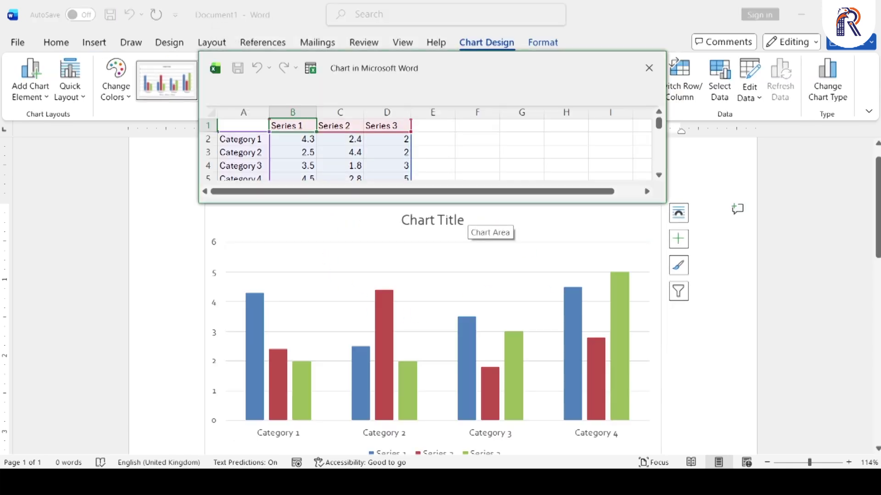
Replace the four category labels in cells A2 to A5 of the chart data with students' first names.
{"action": "scroll", "coordinate": [435, 325], "scroll_direction": "down", "scroll_amount": 3}
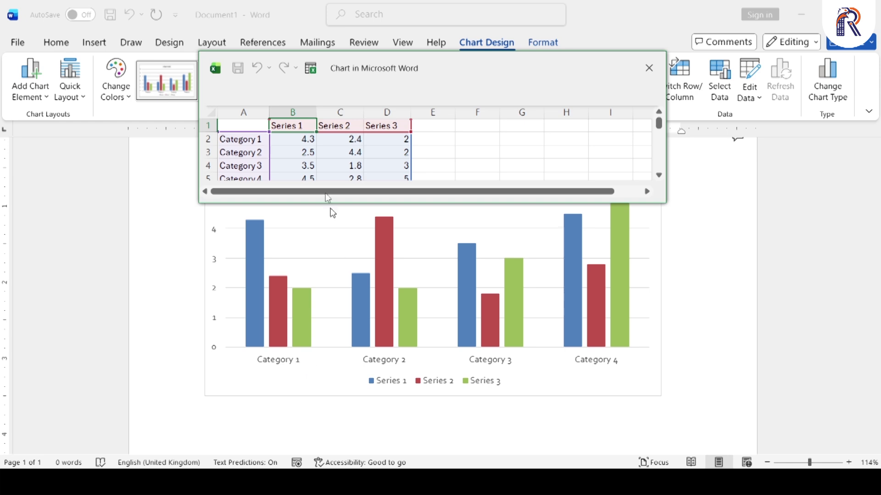
{"action": "left_click", "coordinate": [243, 141]}
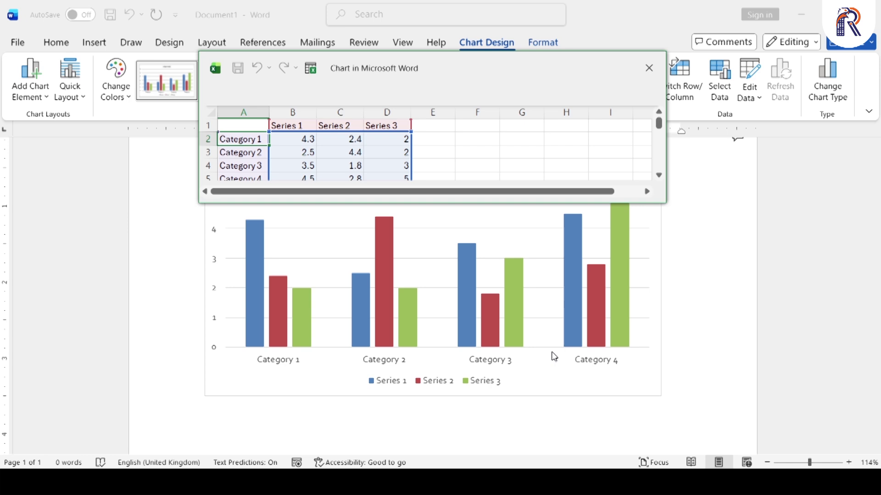
{"action": "type", "text": "ROH"}
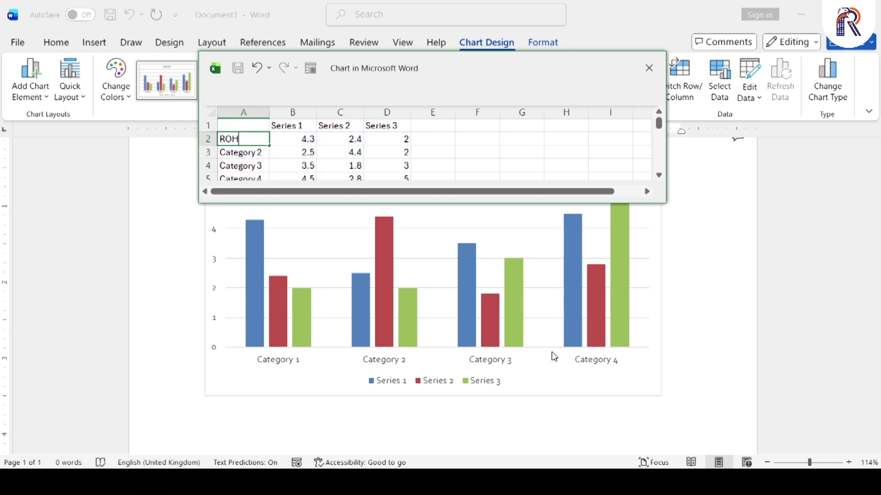
{"action": "type", "text": "AAN"}
{"action": "key", "text": "Return"}
{"action": "type", "text": "AMAAN"}
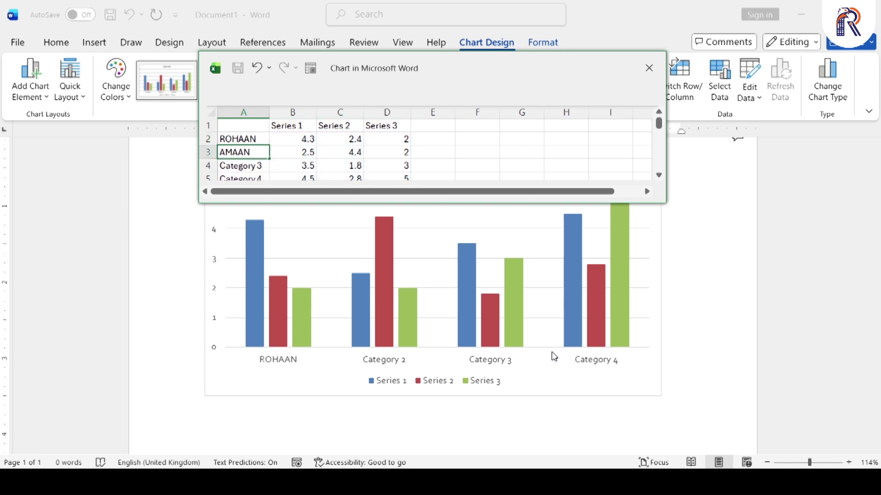
{"action": "key", "text": "Return"}
{"action": "type", "text": "ADNAN"}
{"action": "key", "text": "Return"}
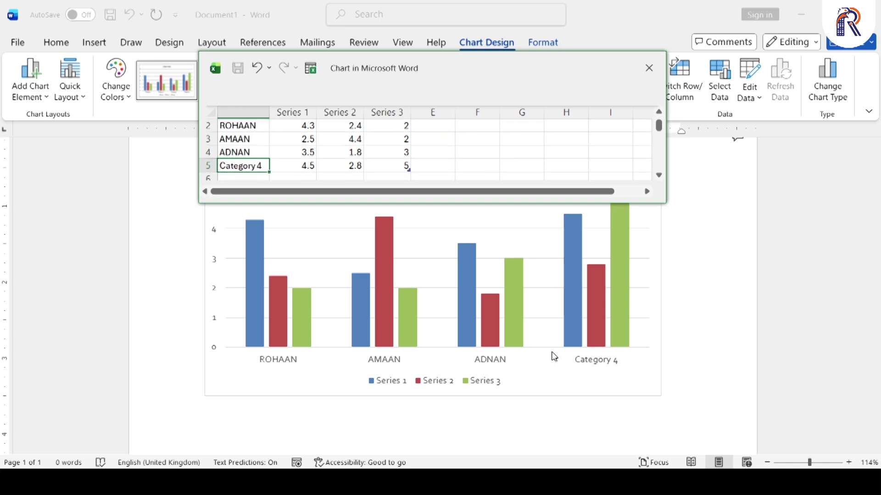
{"action": "type", "text": "RAMZAN"}
{"action": "key", "text": "Return"}
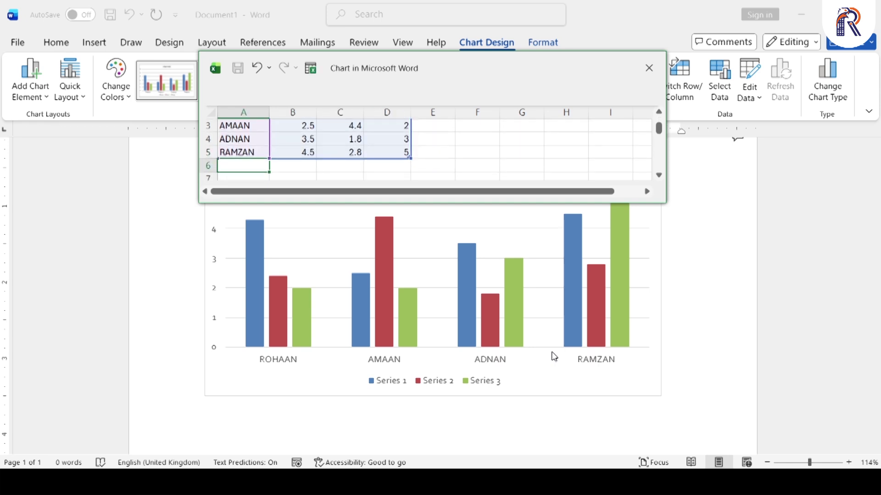
Rename the three series headings in the chart data as PHY, CHEM and BIO.
{"action": "scroll", "coordinate": [376, 250], "scroll_direction": "up", "scroll_amount": 3}
{"action": "scroll", "coordinate": [249, 141], "scroll_direction": "up", "scroll_amount": 2}
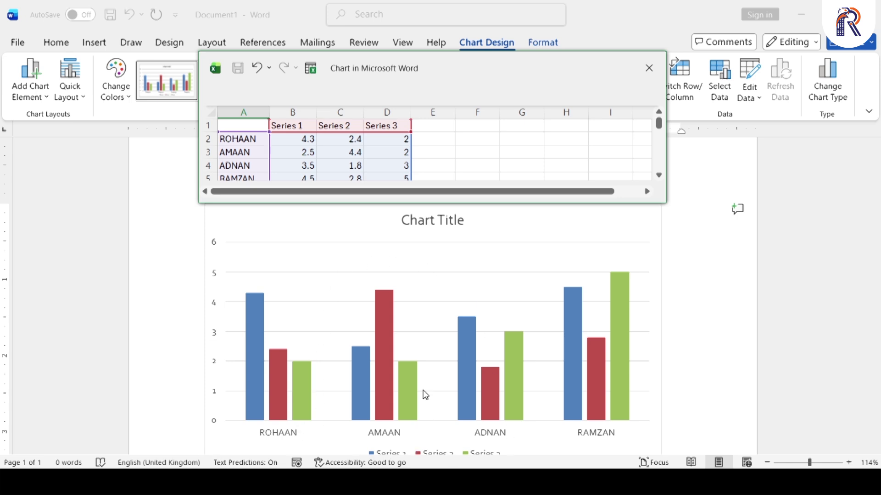
{"action": "scroll", "coordinate": [426, 395], "scroll_direction": "down", "scroll_amount": 1}
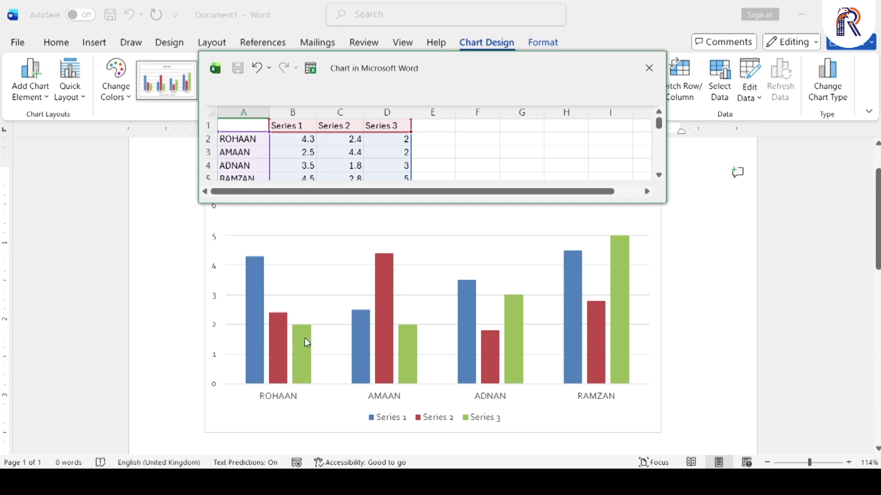
{"action": "scroll", "coordinate": [360, 401], "scroll_direction": "up", "scroll_amount": 1}
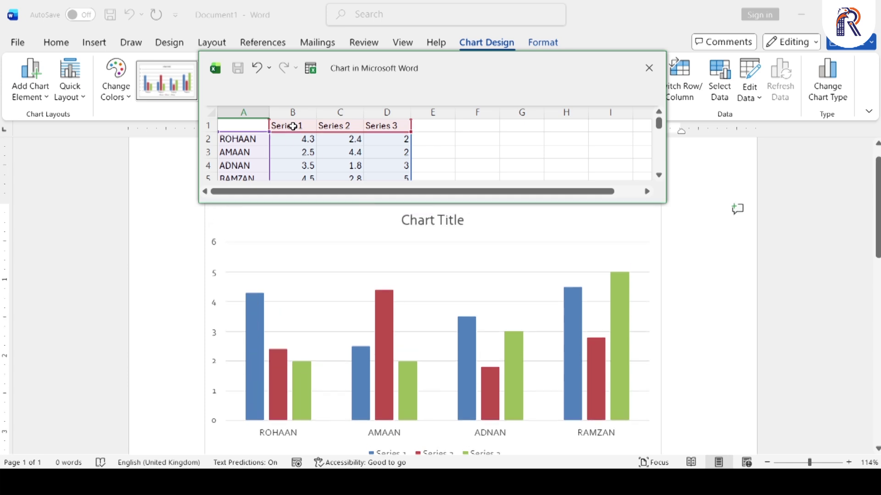
{"action": "left_click", "coordinate": [292, 126]}
{"action": "type", "text": "PHY"}
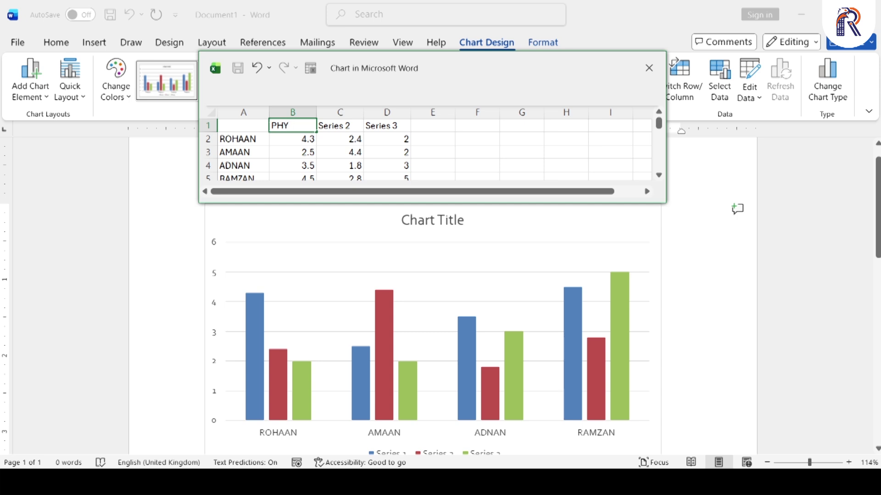
{"action": "key", "text": "Tab"}
{"action": "type", "text": "CHEM"}
{"action": "key", "text": "Tab"}
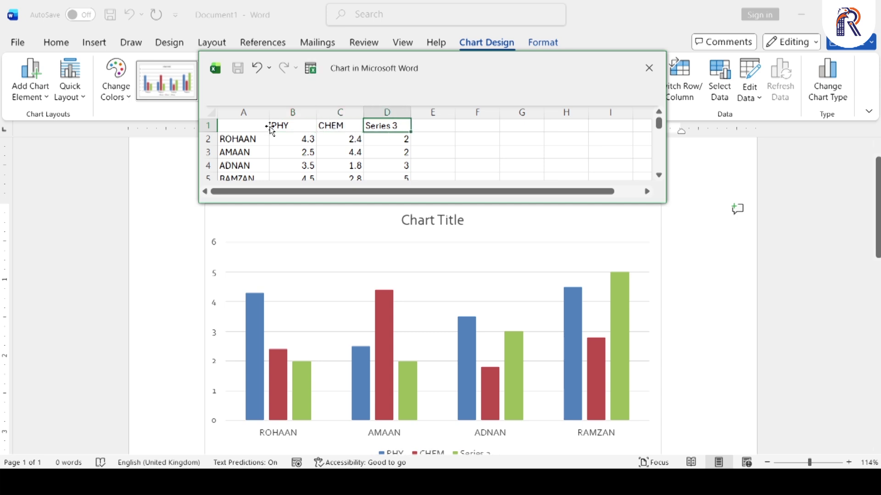
{"action": "type", "text": "BIO"}
{"action": "key", "text": "Return"}
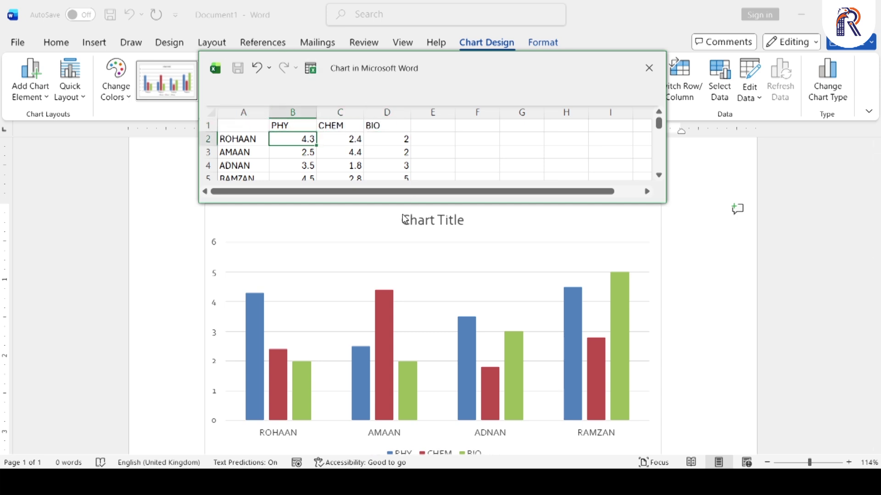
Add a fifth category with another student's first name in cell A6 of the chart data.
{"action": "scroll", "coordinate": [370, 299], "scroll_direction": "down", "scroll_amount": 2}
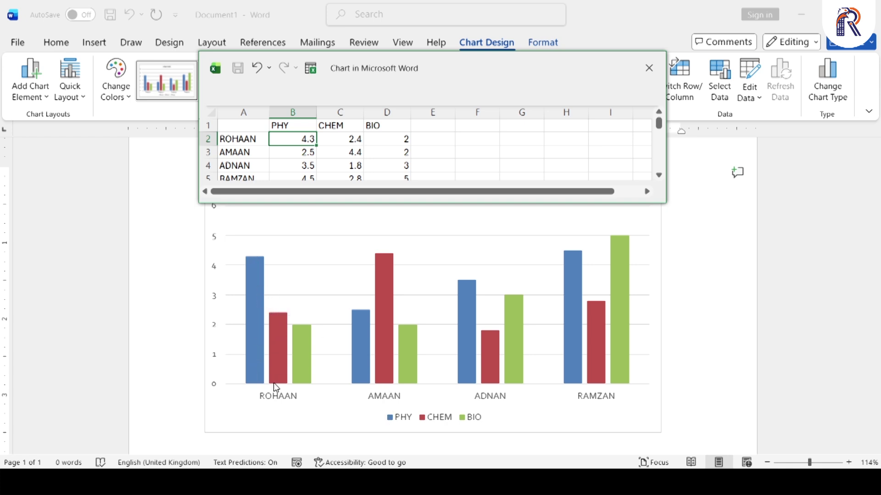
{"action": "key", "text": "Left"}
{"action": "key", "text": "Down"}
{"action": "key", "text": "Down"}
{"action": "key", "text": "Down"}
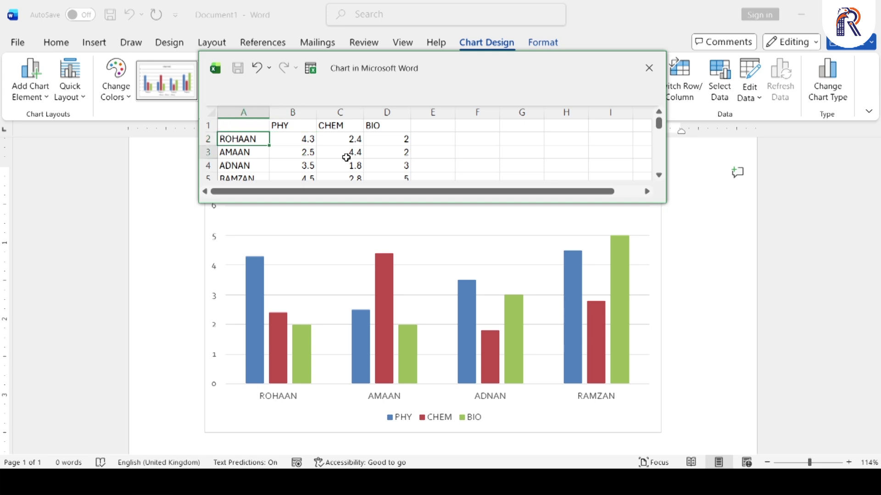
{"action": "key", "text": "Down"}
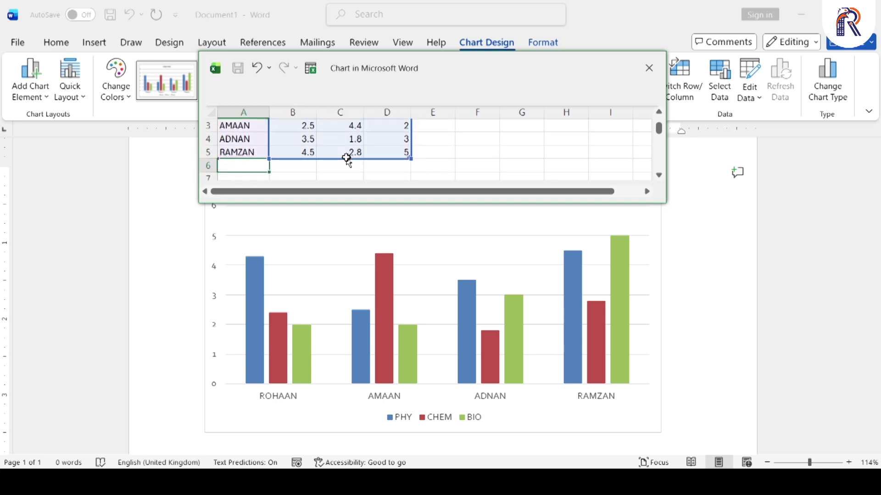
{"action": "type", "text": "ALI"}
{"action": "key", "text": "Return"}
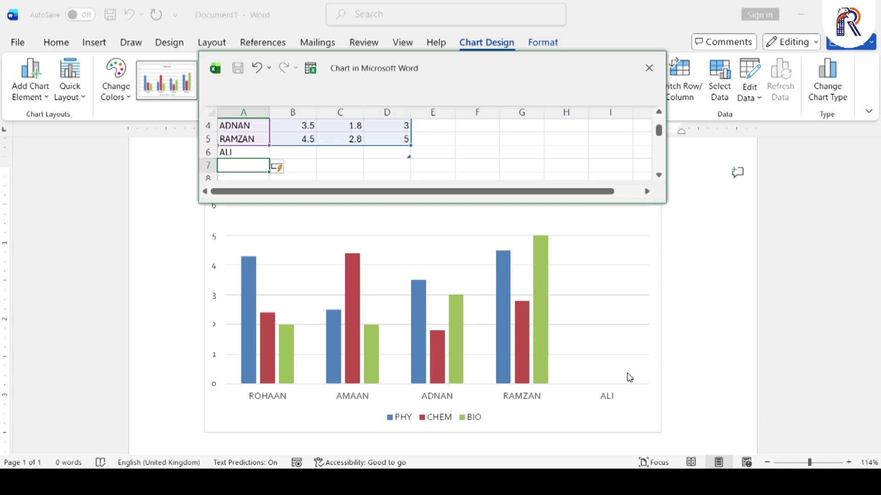
Enter the fifth student's marks as 3 for PHY, 4 for CHEM and 5 for BIO, and select them.
{"action": "left_click", "coordinate": [292, 152]}
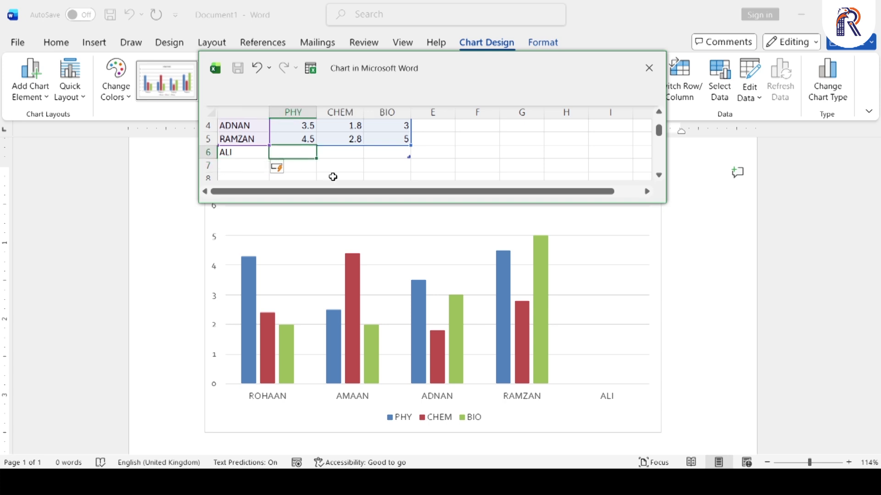
{"action": "type", "text": "3"}
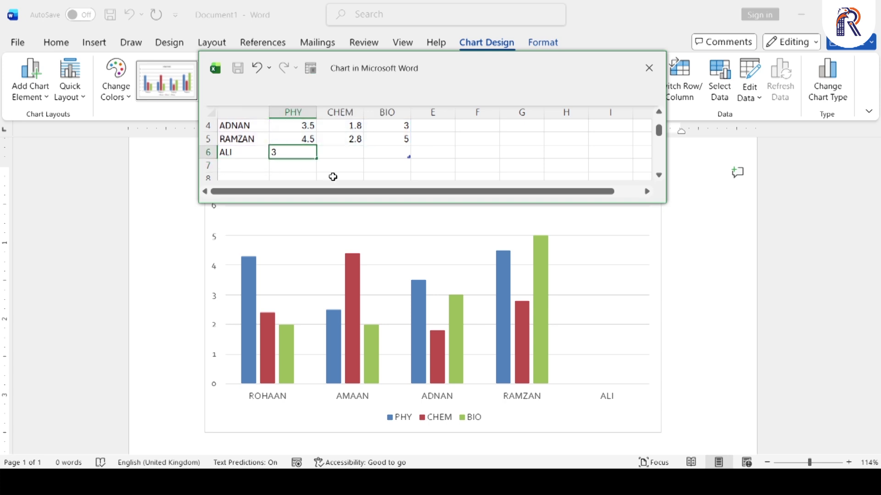
{"action": "key", "text": "Tab"}
{"action": "type", "text": "4"}
{"action": "key", "text": "Tab"}
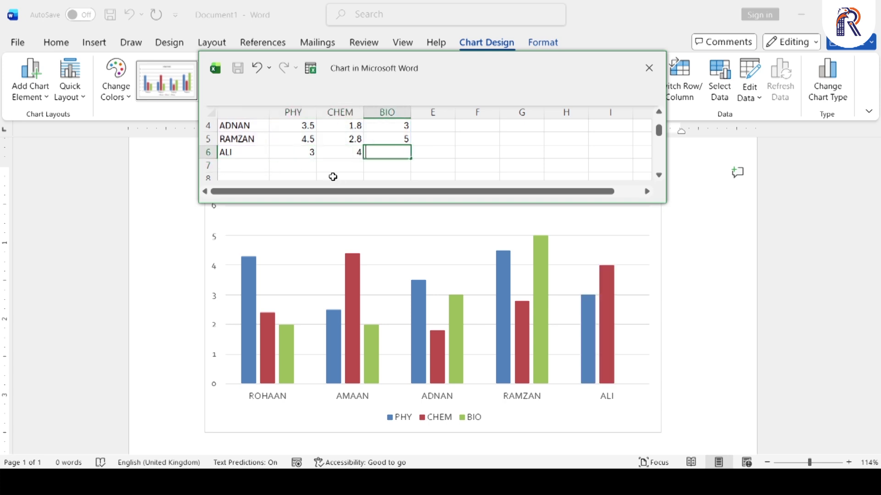
{"action": "type", "text": "5"}
{"action": "key", "text": "Tab"}
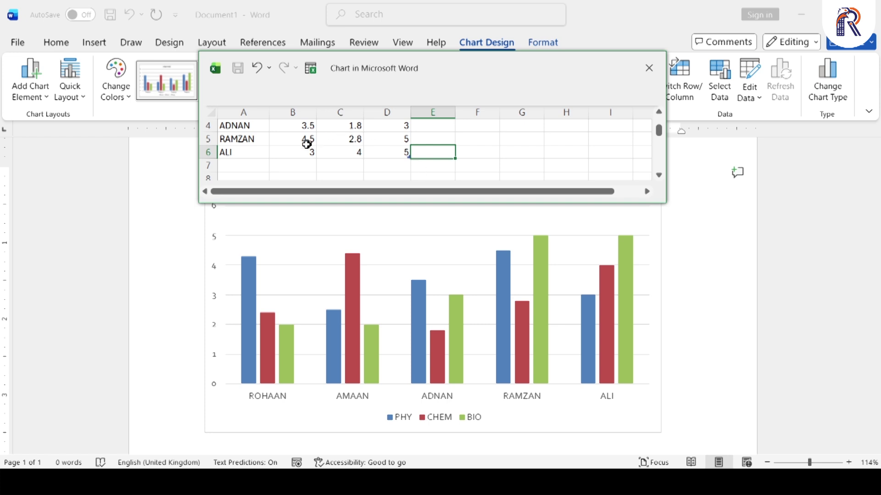
{"action": "left_click_drag", "start_coordinate": [306, 151], "coordinate": [382, 151]}
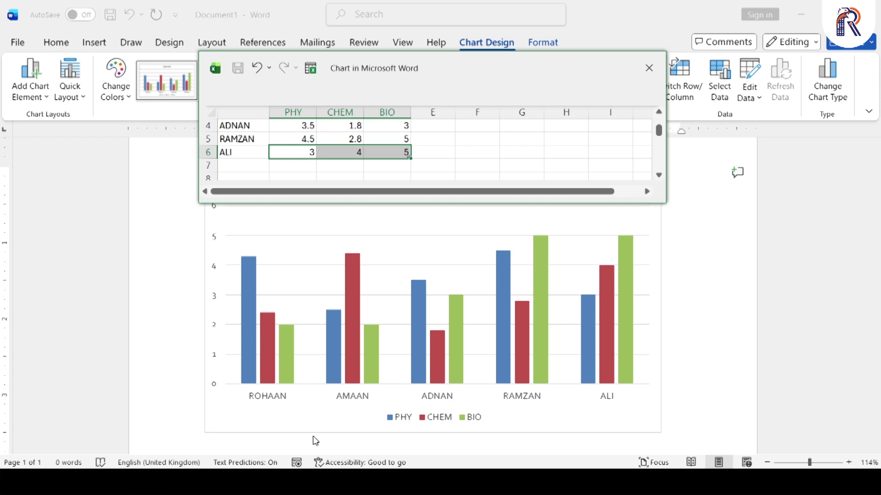
Set the first student's PHY value in cell B2 to 10.
{"action": "scroll", "coordinate": [321, 344], "scroll_direction": "up", "scroll_amount": 1}
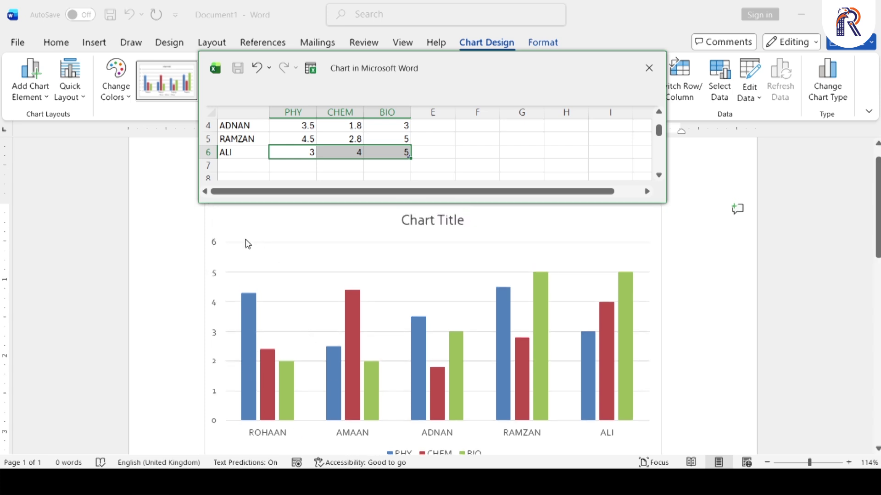
{"action": "scroll", "coordinate": [271, 152], "scroll_direction": "up", "scroll_amount": 1}
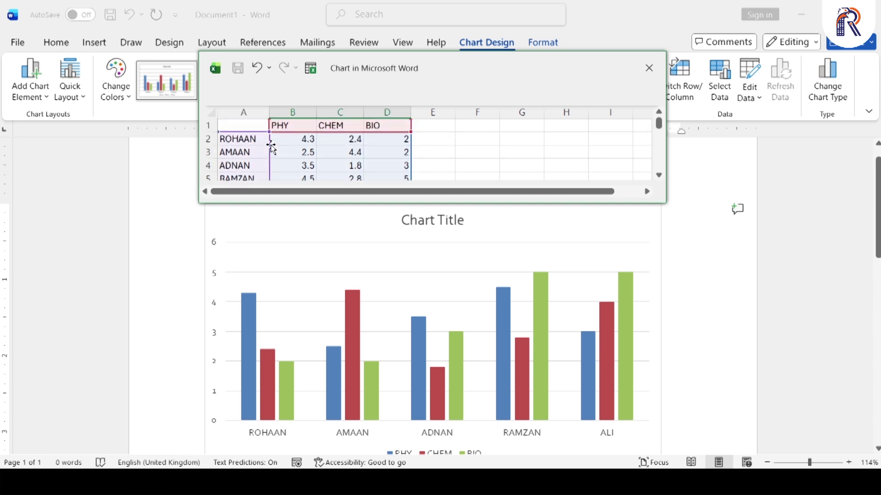
{"action": "left_click", "coordinate": [309, 139]}
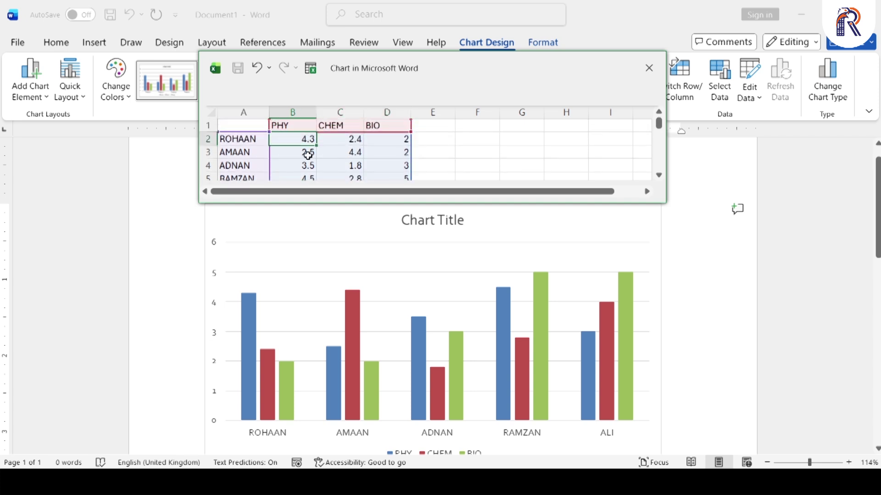
{"action": "type", "text": "10"}
{"action": "key", "text": "Return"}
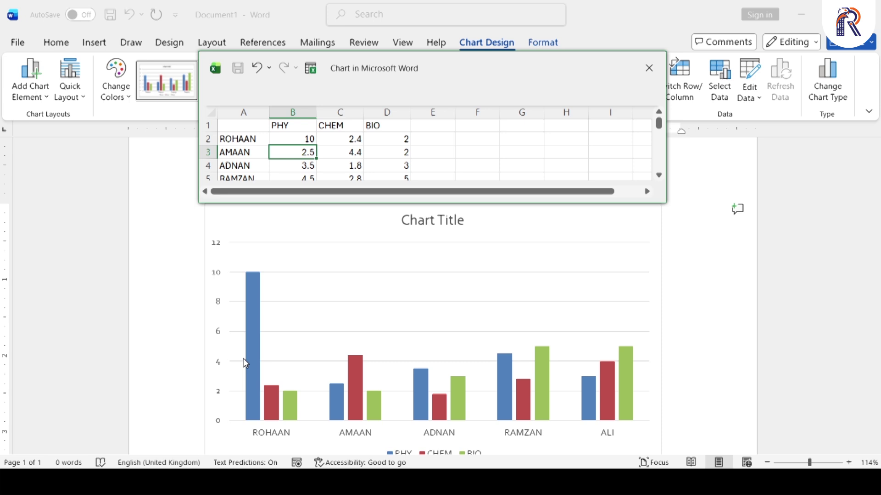
Add a fourth series headed MATH in cell E1 of the chart data.
{"action": "scroll", "coordinate": [333, 143], "scroll_direction": "down", "scroll_amount": 1}
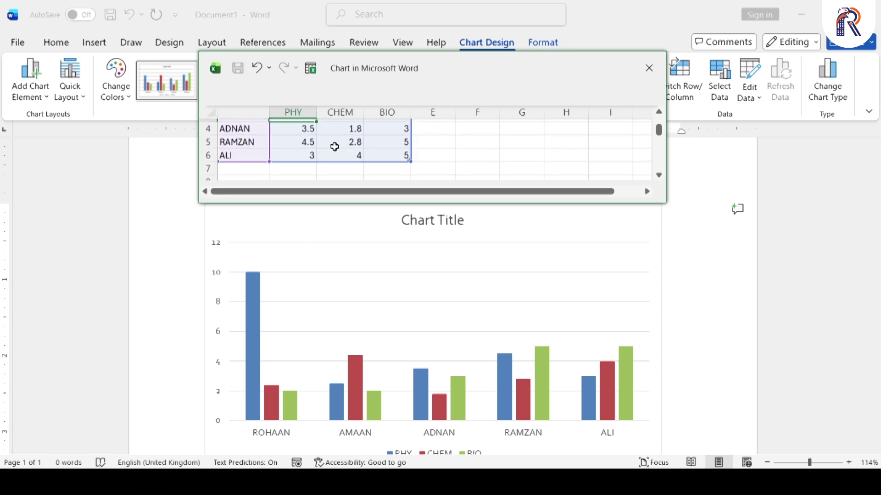
{"action": "scroll", "coordinate": [239, 147], "scroll_direction": "up", "scroll_amount": 1}
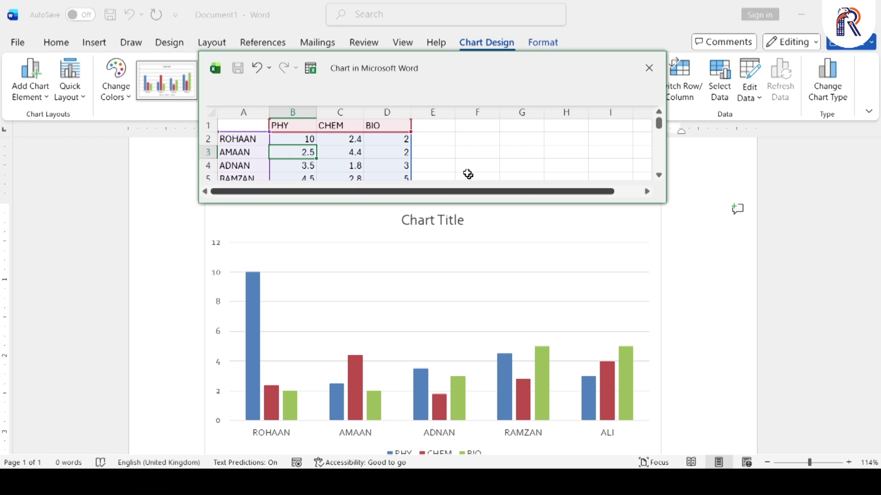
{"action": "left_click", "coordinate": [428, 126]}
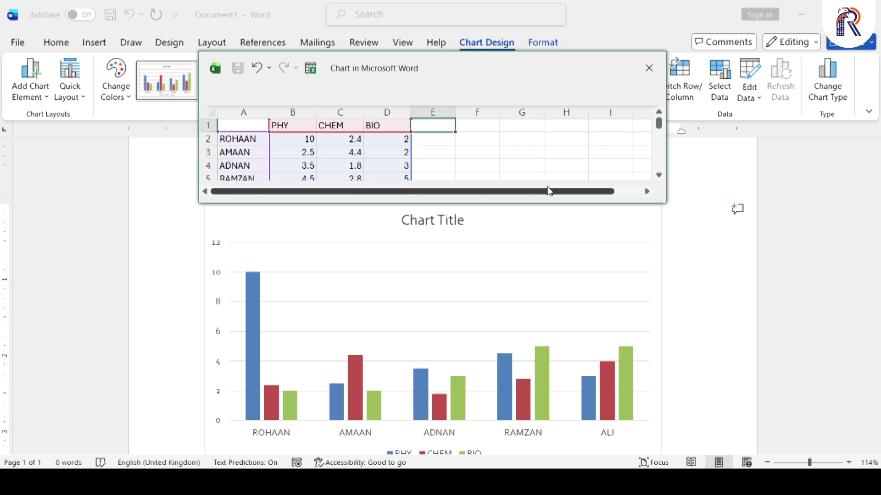
{"action": "type", "text": "MA"}
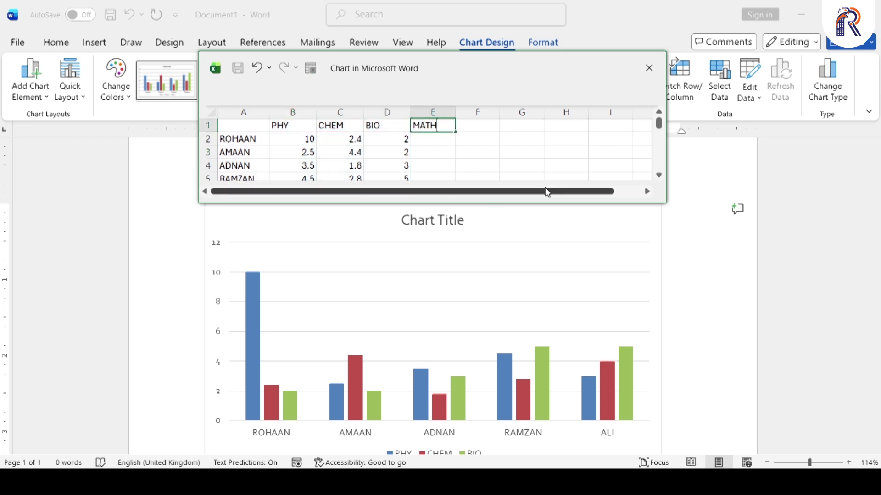
{"action": "type", "text": "TH"}
{"action": "key", "text": "Return"}
Enter the MATH marks 4, 5, 6, 7 and 8 for the five students in cells E2 to E6 of the chart data.
{"action": "scroll", "coordinate": [626, 338], "scroll_direction": "down", "scroll_amount": 1}
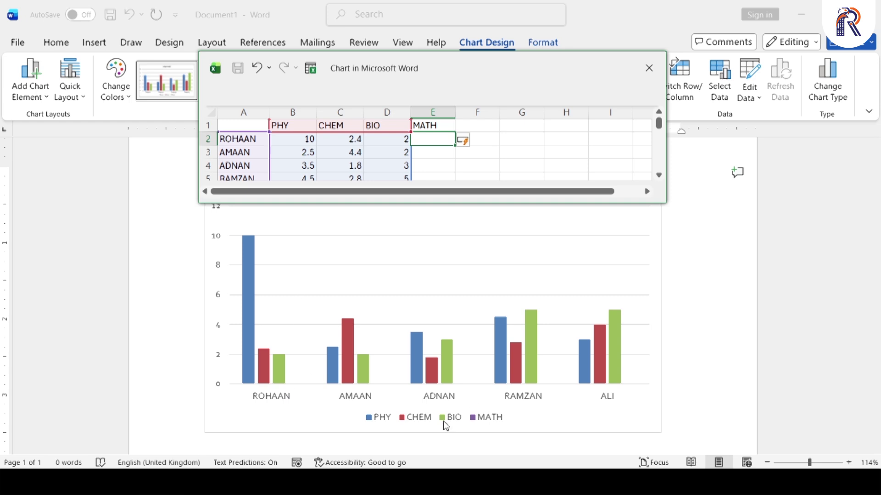
{"action": "type", "text": "4"}
{"action": "key", "text": "Return"}
{"action": "type", "text": "5"}
{"action": "key", "text": "Return"}
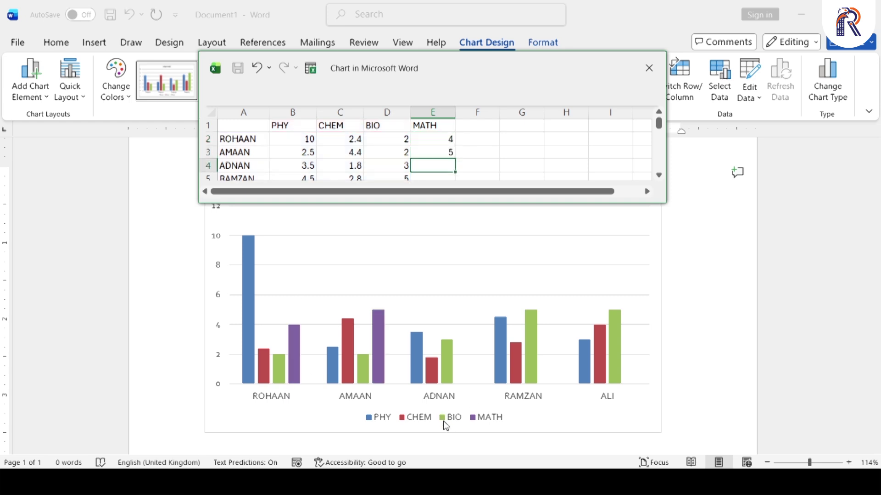
{"action": "type", "text": "6"}
{"action": "key", "text": "Return"}
{"action": "type", "text": "7"}
{"action": "key", "text": "Return"}
{"action": "type", "text": "8"}
{"action": "key", "text": "Return"}
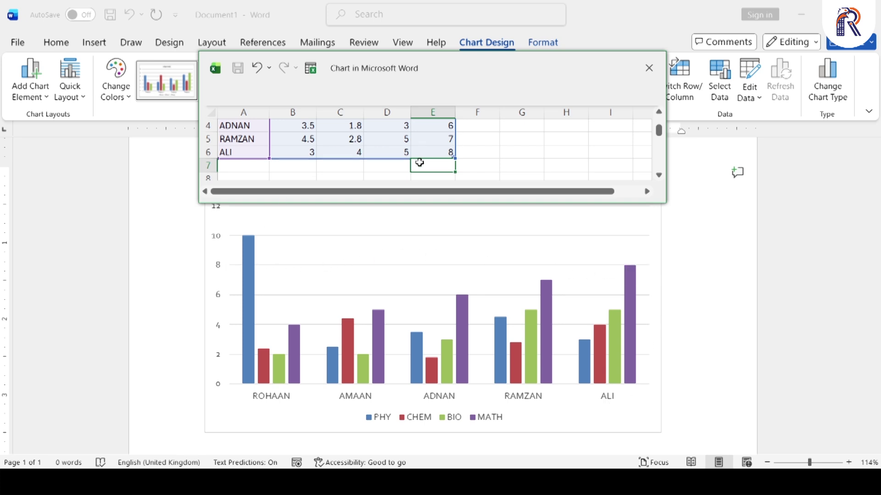
{"action": "scroll", "coordinate": [417, 162], "scroll_direction": "up", "scroll_amount": 1}
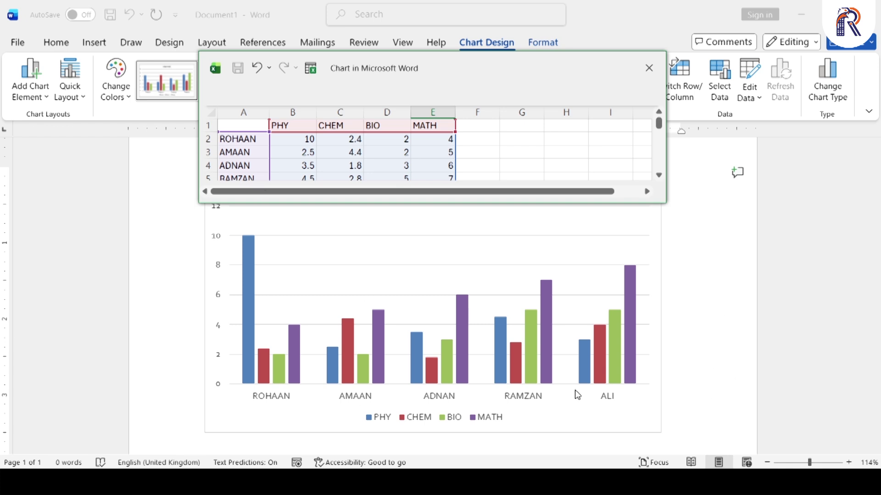
Delete the third student's table row, row 4, from the chart data.
{"action": "left_click", "coordinate": [370, 153]}
{"action": "key", "text": "Left"}
{"action": "key", "text": "Left"}
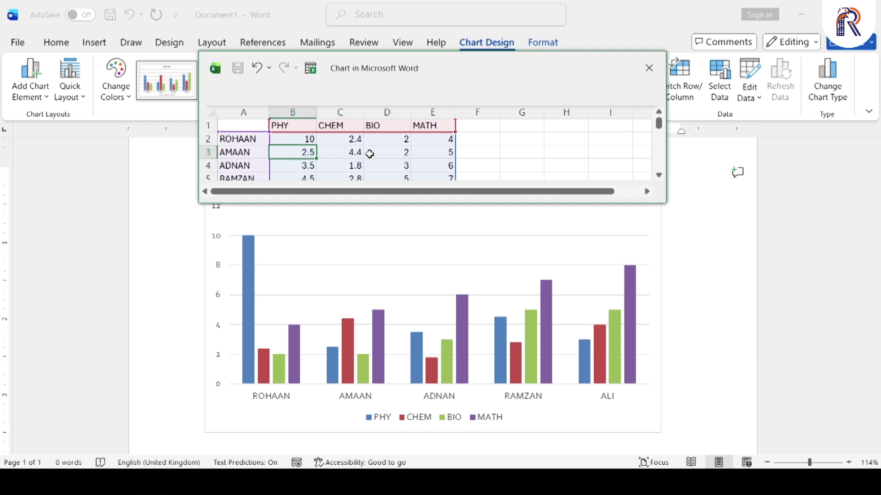
{"action": "key", "text": "Left"}
{"action": "key", "text": "Down"}
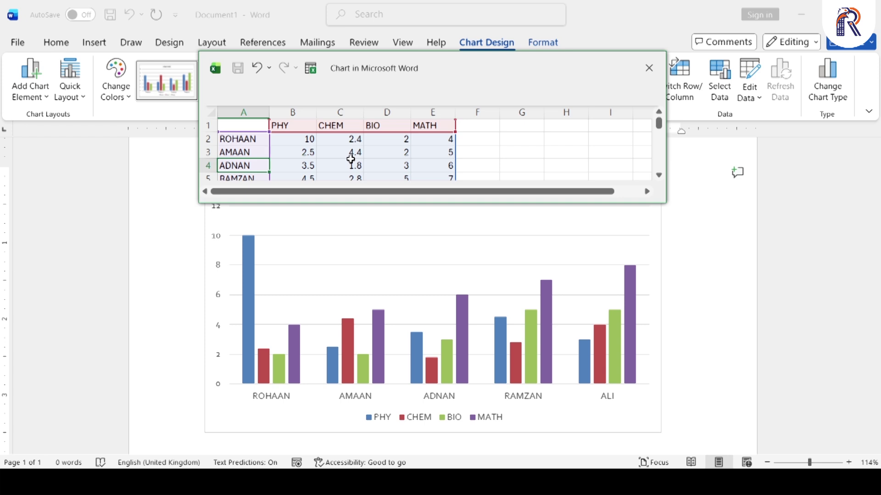
{"action": "right_click", "coordinate": [242, 164]}
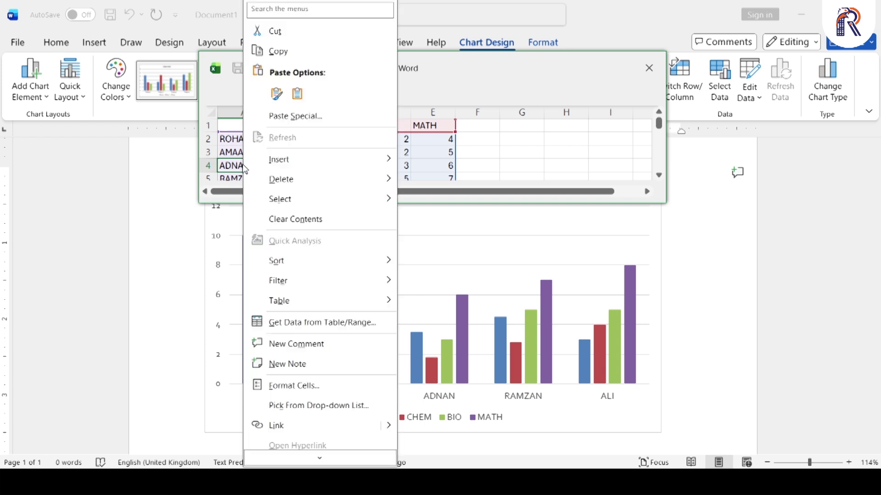
{"action": "mouse_move", "coordinate": [307, 185]}
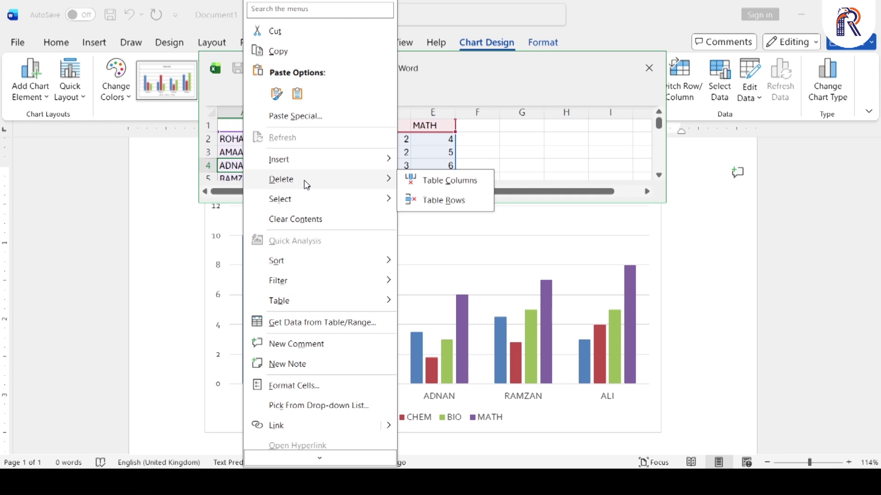
{"action": "left_click", "coordinate": [434, 205]}
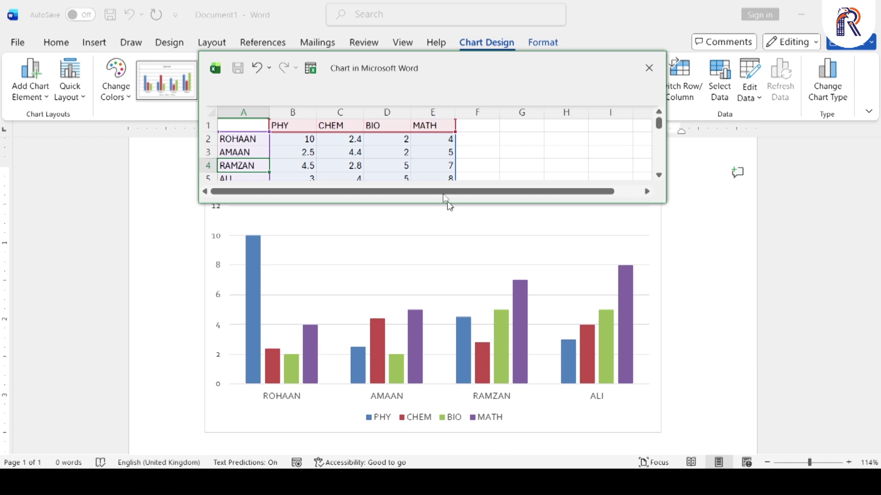
Delete the BIO table column from the chart data.
{"action": "left_click", "coordinate": [388, 128]}
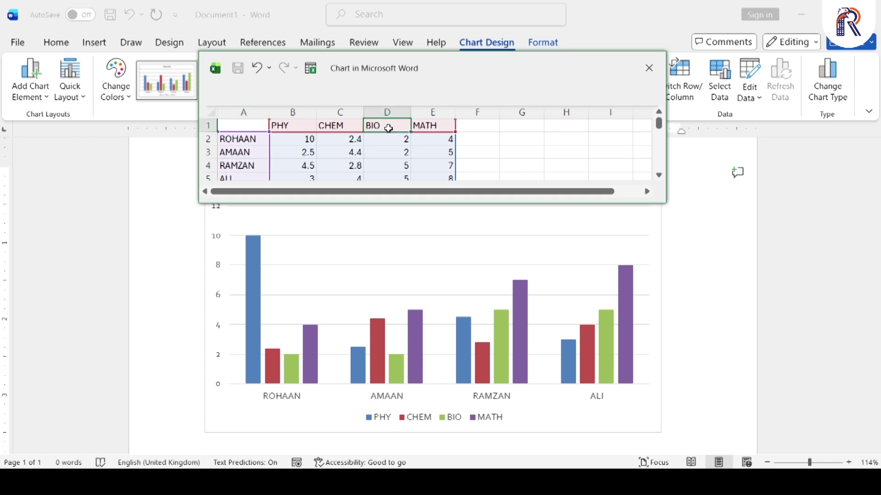
{"action": "right_click", "coordinate": [390, 125]}
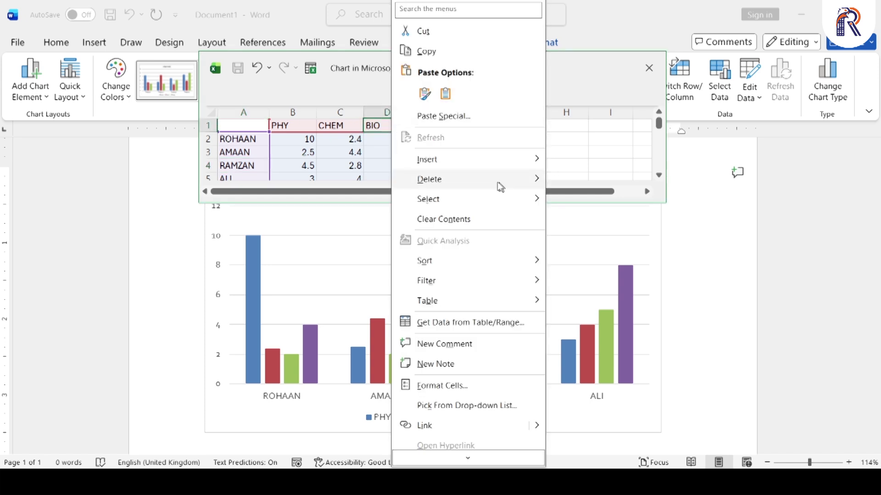
{"action": "mouse_move", "coordinate": [489, 183]}
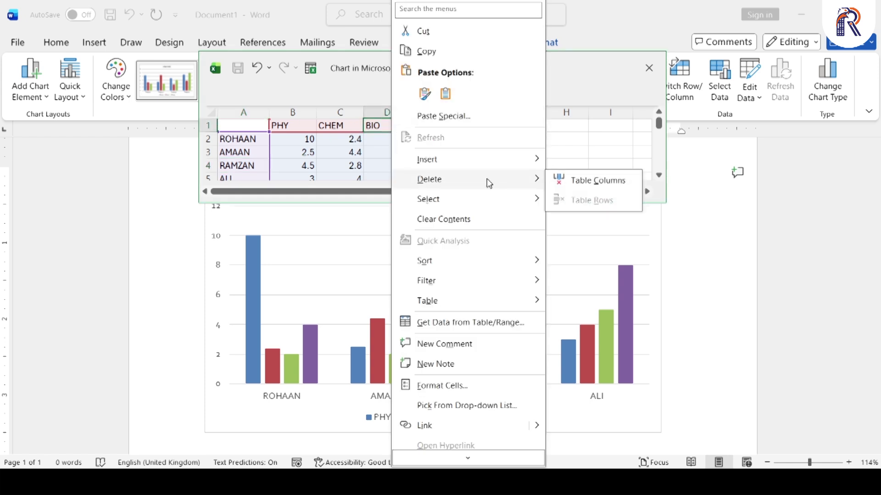
{"action": "left_click", "coordinate": [599, 186]}
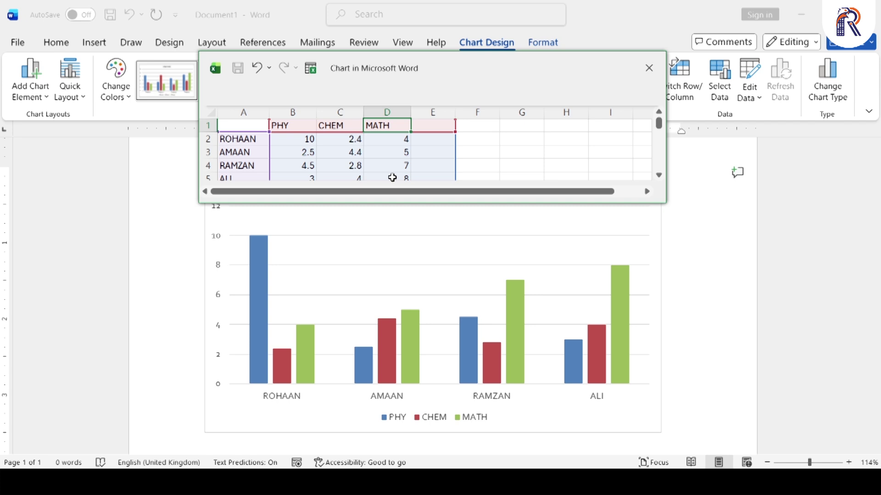
Close the chart data sheet and nudge the chart slightly upward on the page.
{"action": "left_click", "coordinate": [239, 121]}
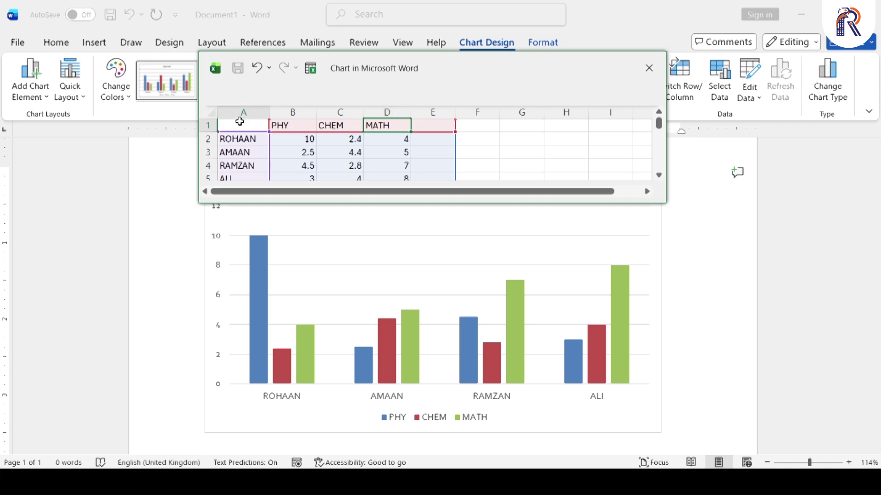
{"action": "mouse_move", "coordinate": [240, 122]}
{"action": "left_mouse_down"}
{"action": "mouse_move", "coordinate": [466, 132]}
{"action": "mouse_move", "coordinate": [464, 169]}
{"action": "left_mouse_up"}
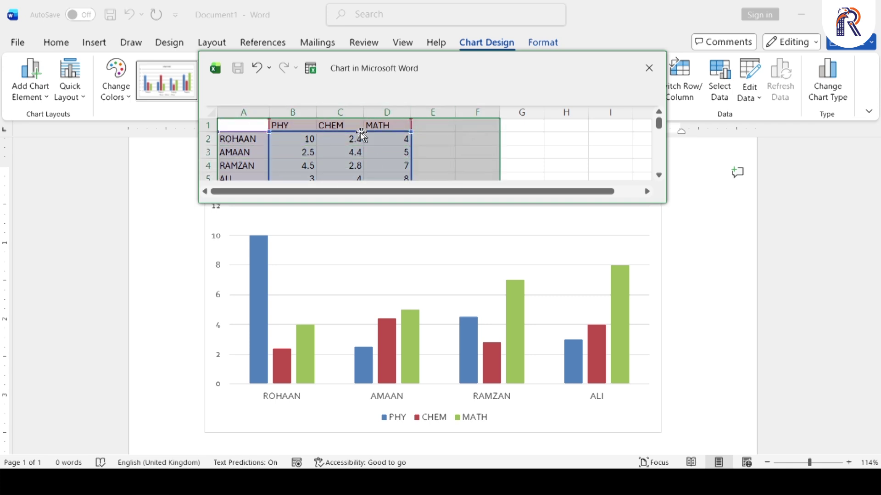
{"action": "left_click", "coordinate": [654, 68]}
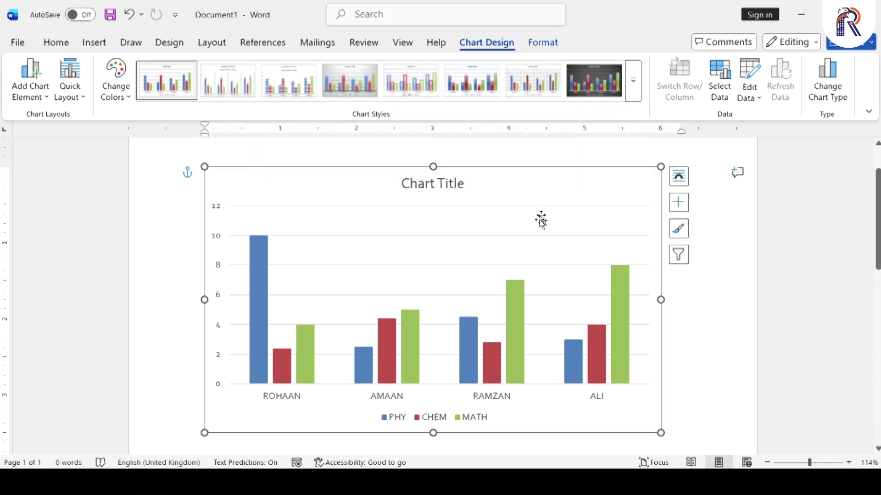
{"action": "mouse_move", "coordinate": [518, 166]}
{"action": "left_mouse_down"}
{"action": "mouse_move", "coordinate": [469, 218]}
{"action": "mouse_move", "coordinate": [550, 161]}
{"action": "mouse_move", "coordinate": [488, 183]}
{"action": "mouse_move", "coordinate": [481, 206]}
{"action": "mouse_move", "coordinate": [527, 193]}
{"action": "mouse_move", "coordinate": [528, 166]}
{"action": "mouse_move", "coordinate": [495, 207]}
{"action": "mouse_move", "coordinate": [519, 171]}
{"action": "left_mouse_up"}
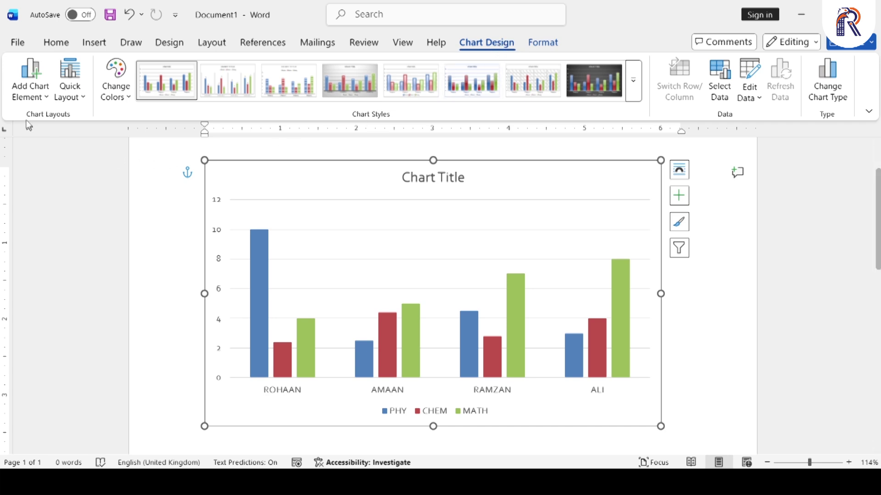
Examine the available chart elements and the primary horizontal and vertical options for the axes.
{"action": "left_click", "coordinate": [40, 102]}
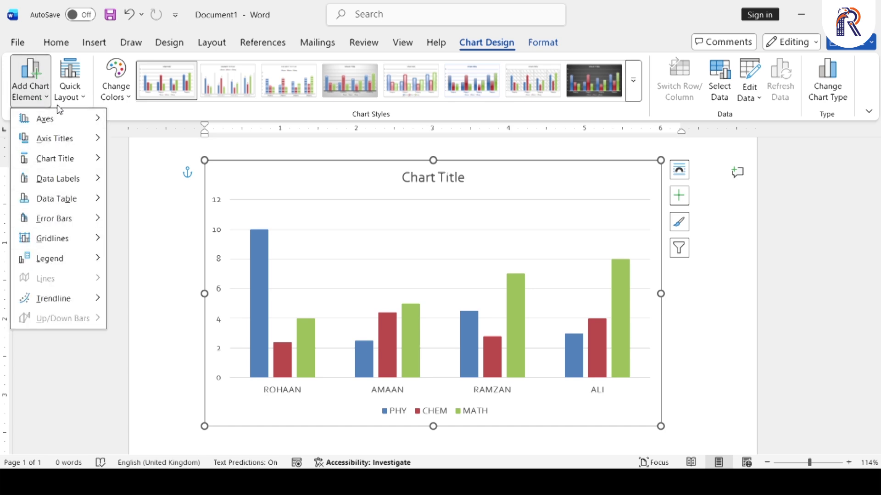
{"action": "left_click", "coordinate": [40, 100]}
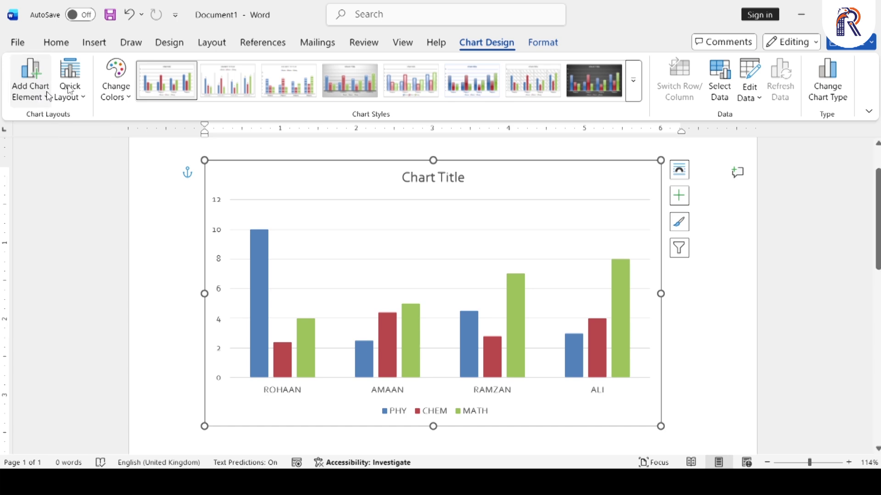
{"action": "left_click", "coordinate": [682, 205]}
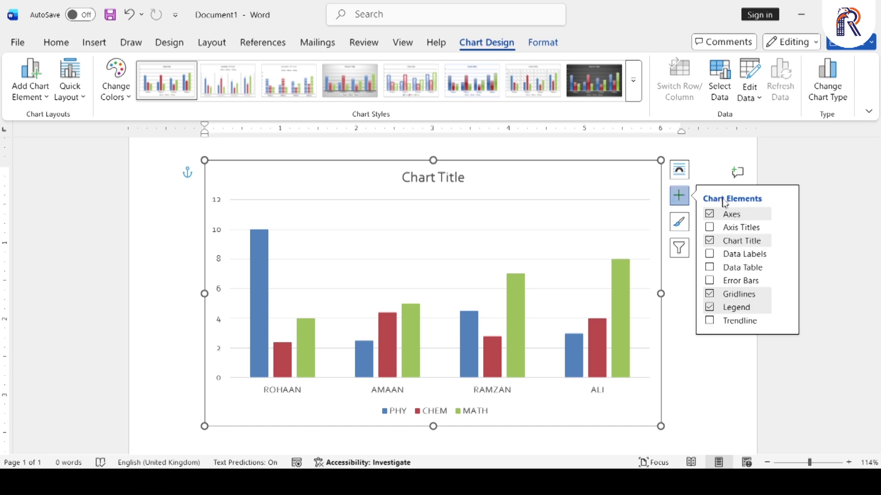
{"action": "left_click", "coordinate": [709, 228]}
{"action": "left_click", "coordinate": [710, 228]}
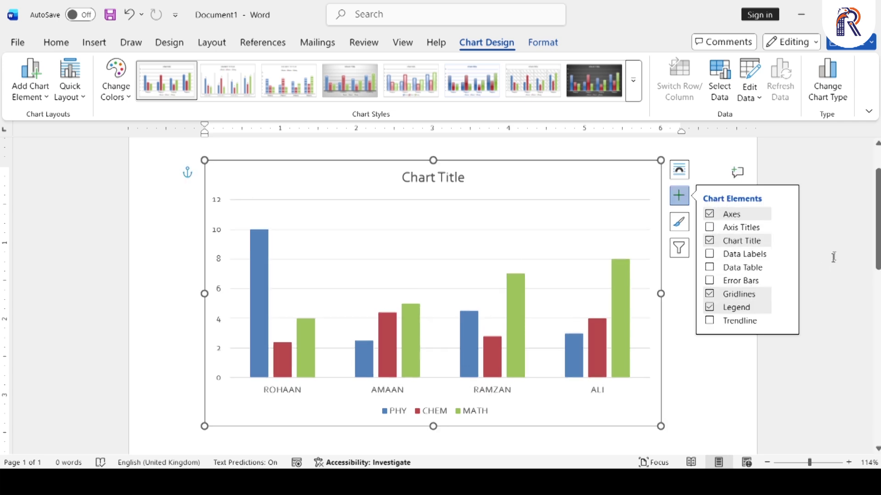
{"action": "left_click", "coordinate": [786, 215]}
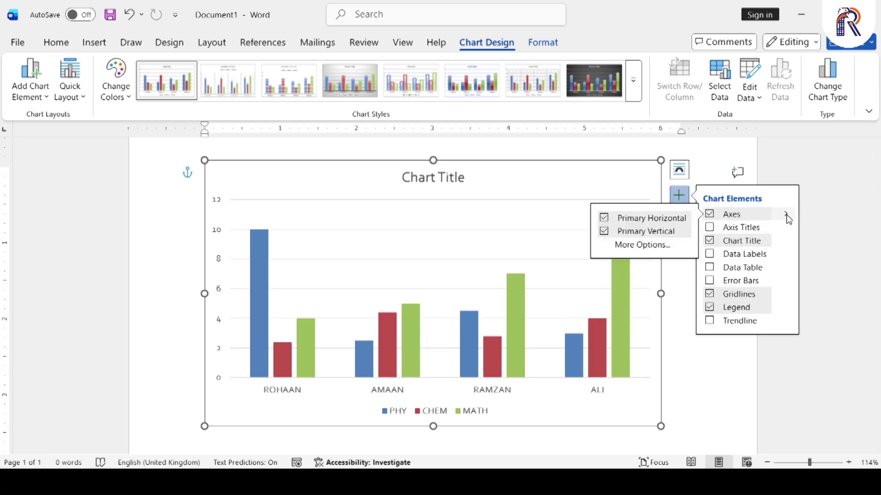
{"action": "left_click", "coordinate": [36, 91]}
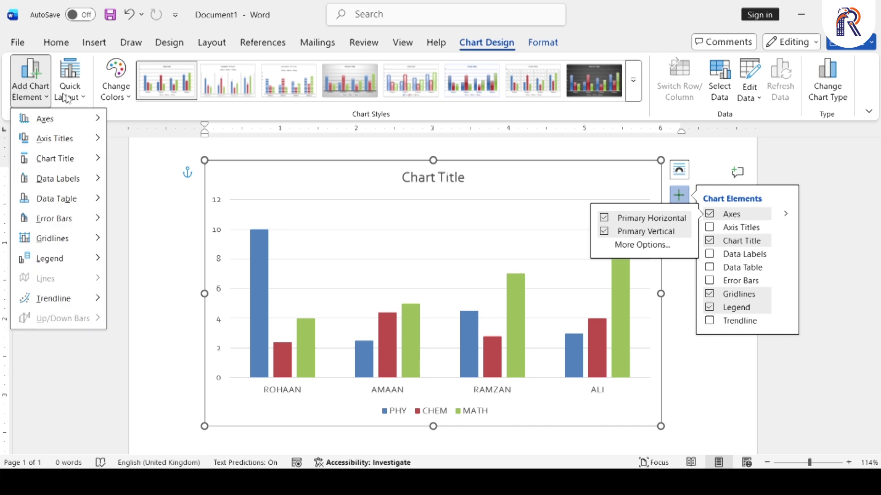
{"action": "mouse_move", "coordinate": [88, 120]}
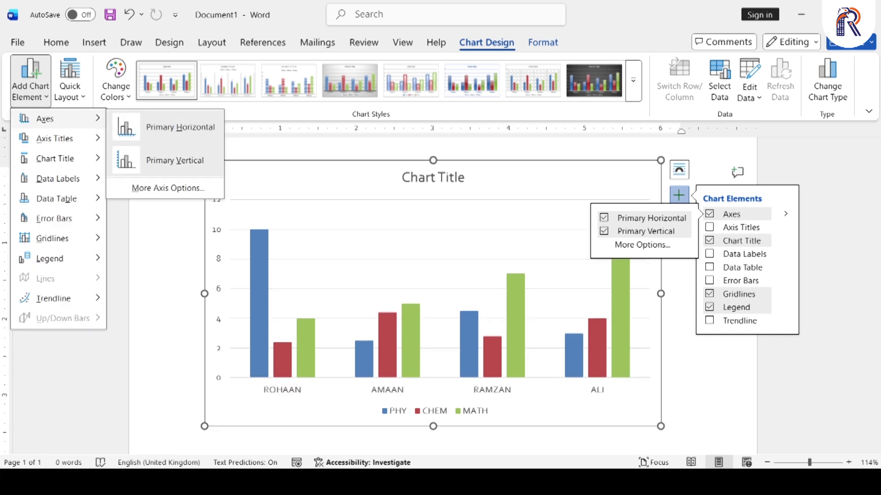
Remove the axes, chart title, gridlines and legend from the chart, and deselect it.
{"action": "left_click", "coordinate": [710, 214]}
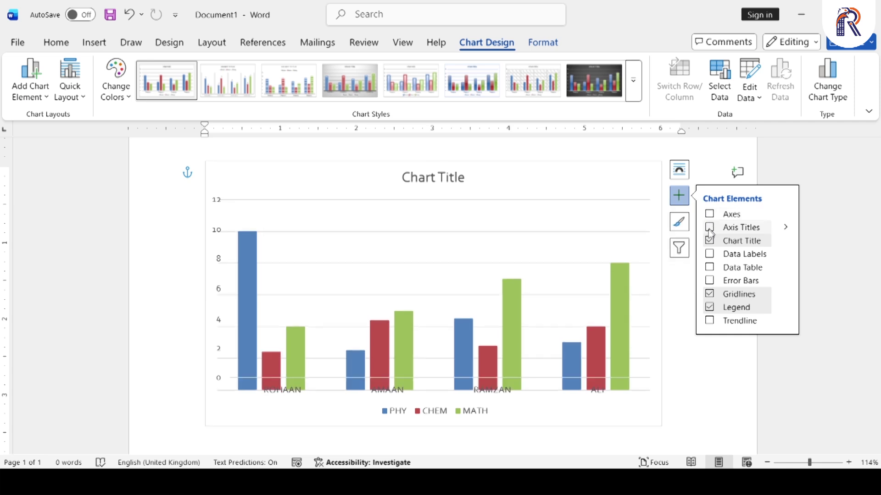
{"action": "left_click", "coordinate": [710, 241]}
{"action": "left_click", "coordinate": [710, 294]}
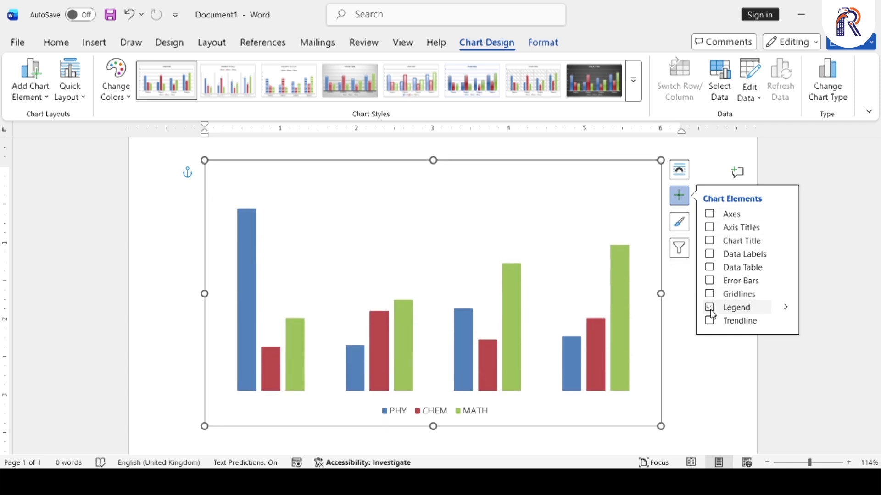
{"action": "left_click", "coordinate": [709, 307]}
{"action": "left_click", "coordinate": [721, 379]}
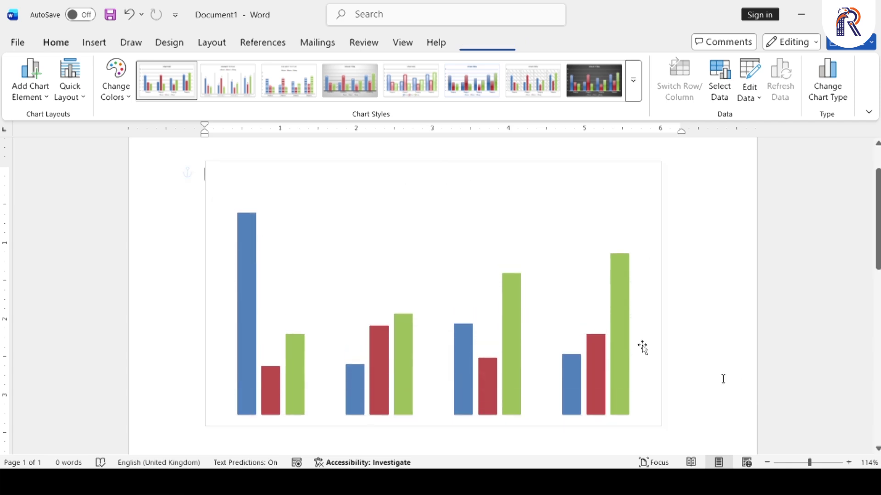
Select the chart again and add its axes back.
{"action": "left_click", "coordinate": [487, 177]}
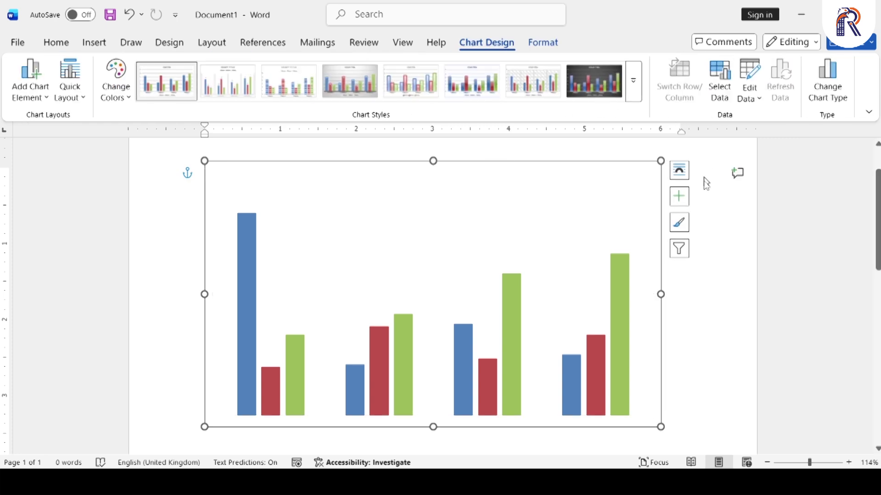
{"action": "left_click", "coordinate": [686, 205]}
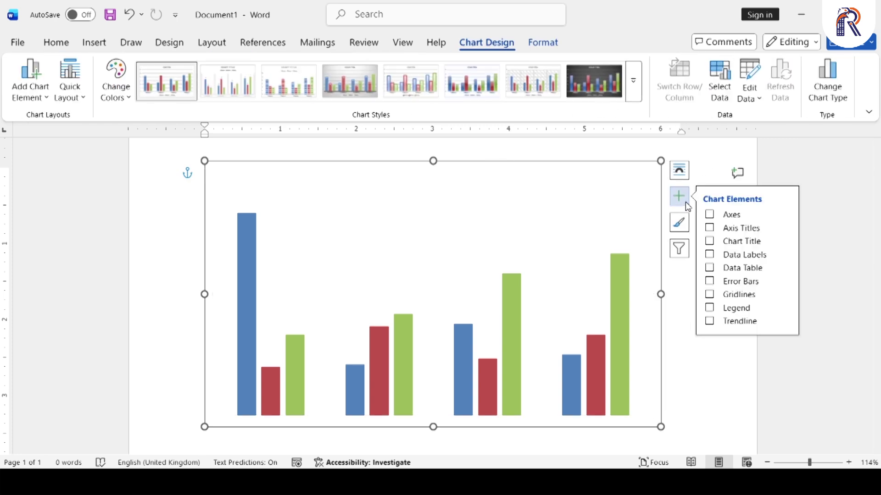
{"action": "left_click", "coordinate": [710, 219]}
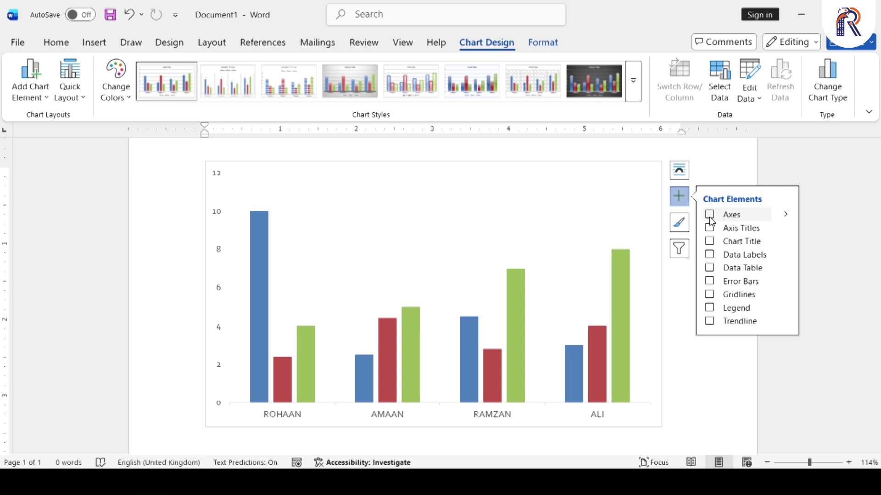
{"action": "left_click", "coordinate": [710, 217]}
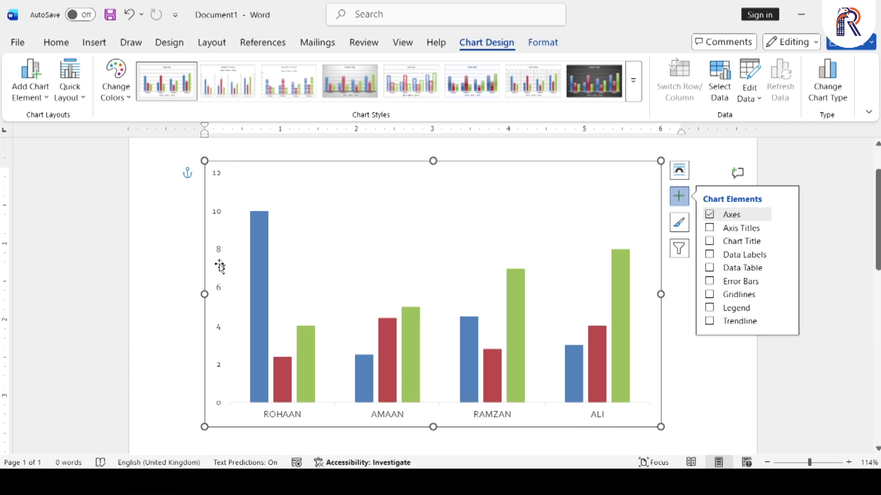
Try hiding the primary vertical and primary horizontal axes in turn, and restore both.
{"action": "left_click", "coordinate": [789, 216]}
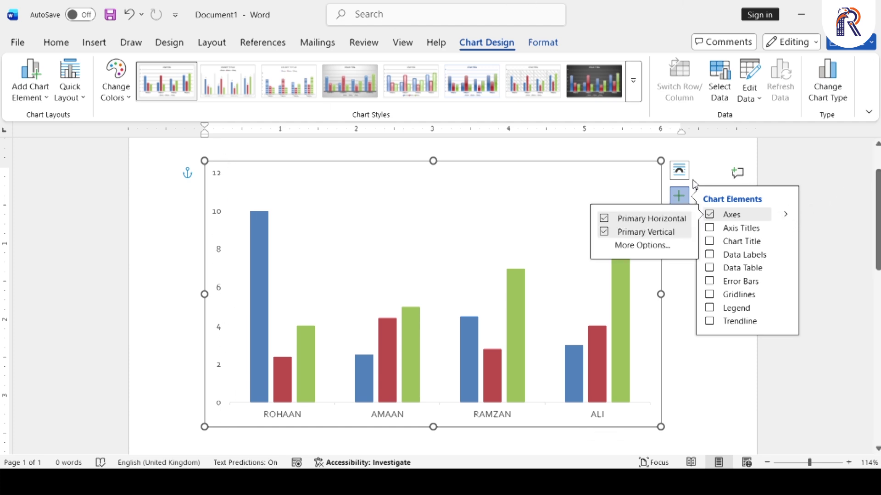
{"action": "left_click", "coordinate": [604, 232]}
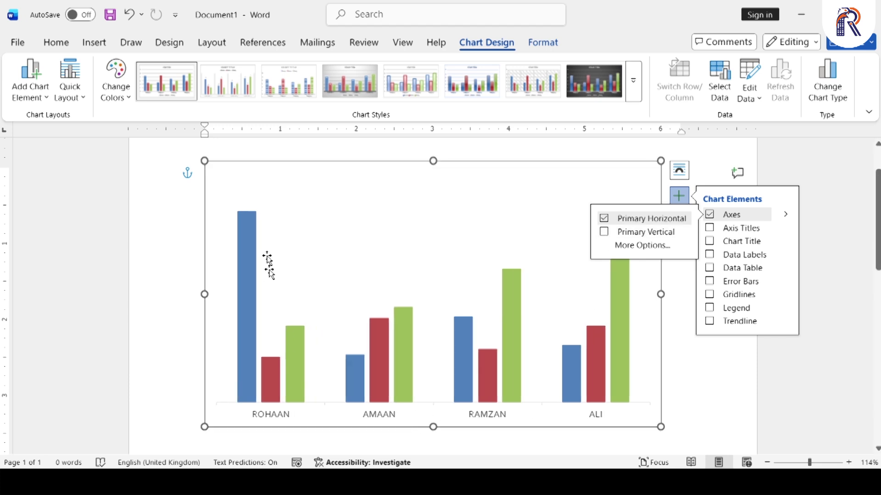
{"action": "left_click", "coordinate": [603, 218]}
{"action": "left_click", "coordinate": [604, 232]}
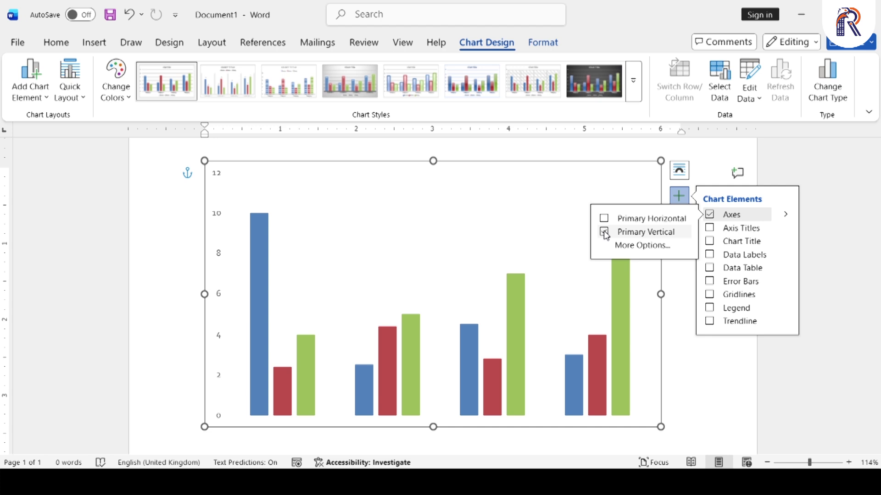
{"action": "left_click", "coordinate": [605, 221]}
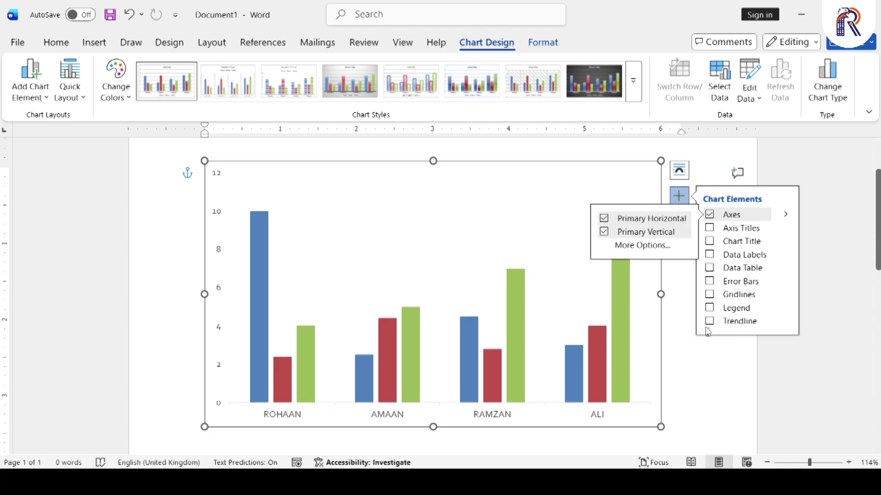
Add a primary horizontal axis title to the column chart.
{"action": "left_click", "coordinate": [708, 386]}
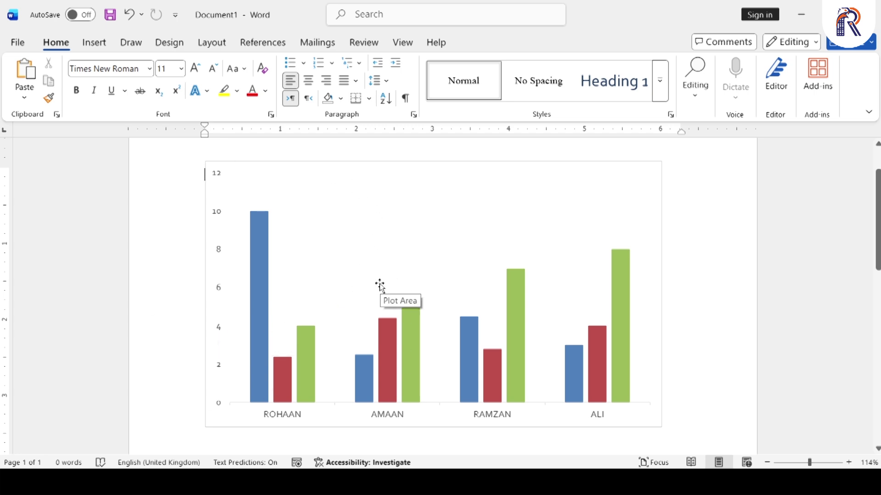
{"action": "left_click", "coordinate": [639, 168]}
{"action": "left_click", "coordinate": [679, 196]}
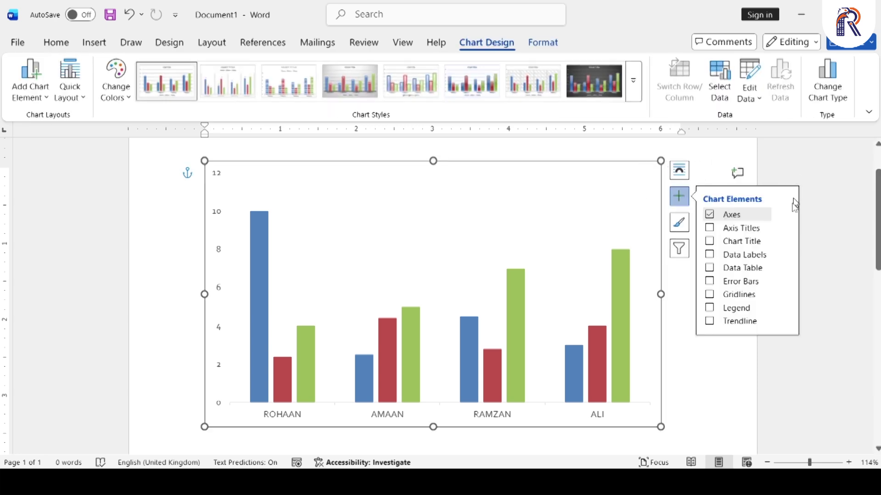
{"action": "left_click", "coordinate": [788, 231]}
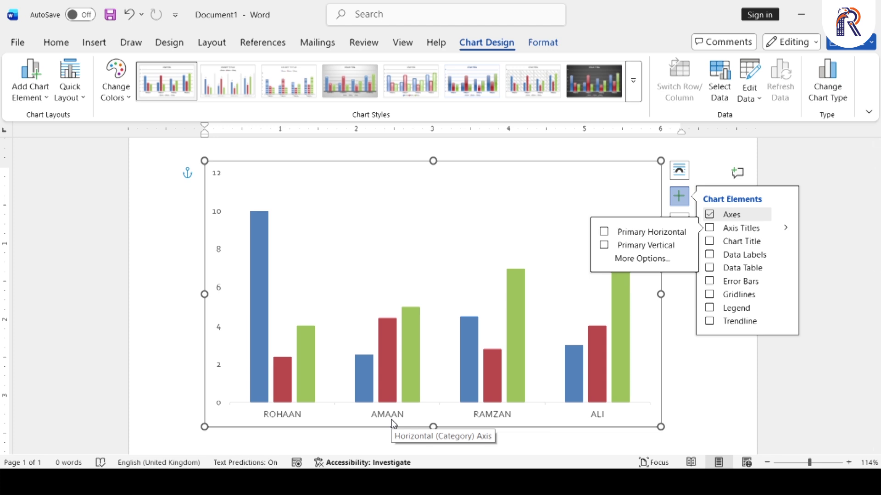
{"action": "left_click", "coordinate": [603, 232]}
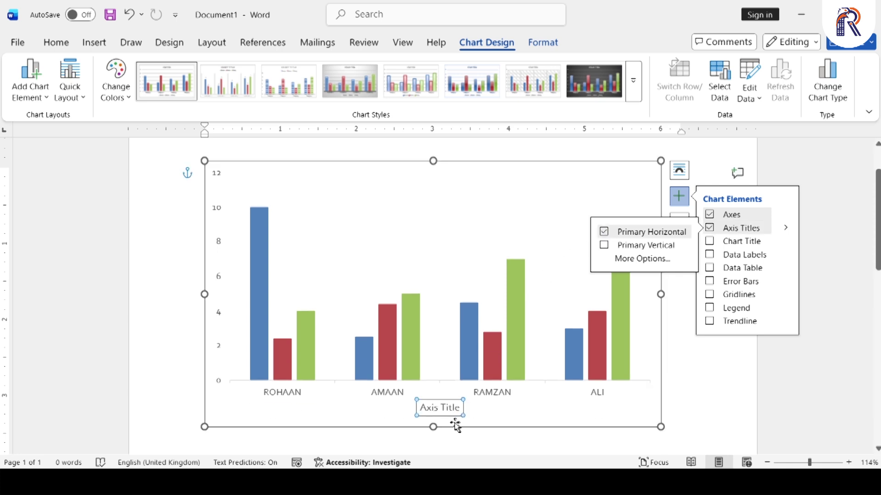
Replace the horizontal axis title's placeholder text with "Sudent".
{"action": "double_click", "coordinate": [442, 409]}
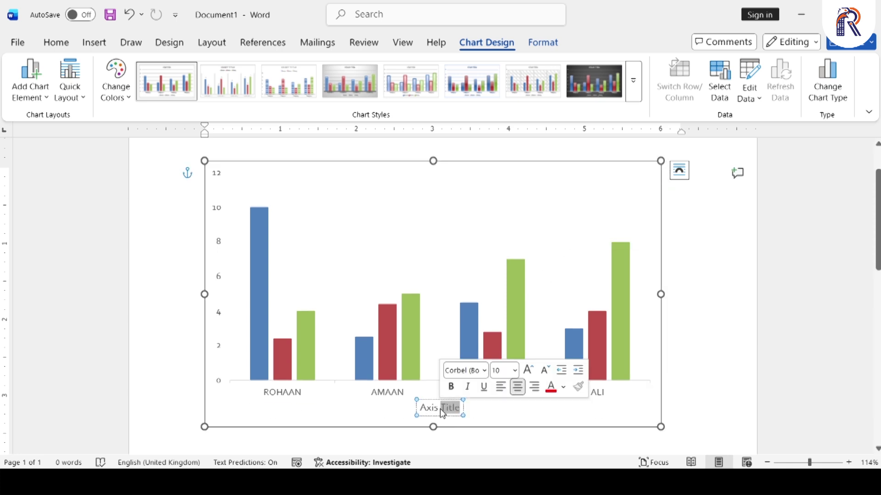
{"action": "key", "text": "ctrl+a"}
{"action": "type", "text": "sT"}
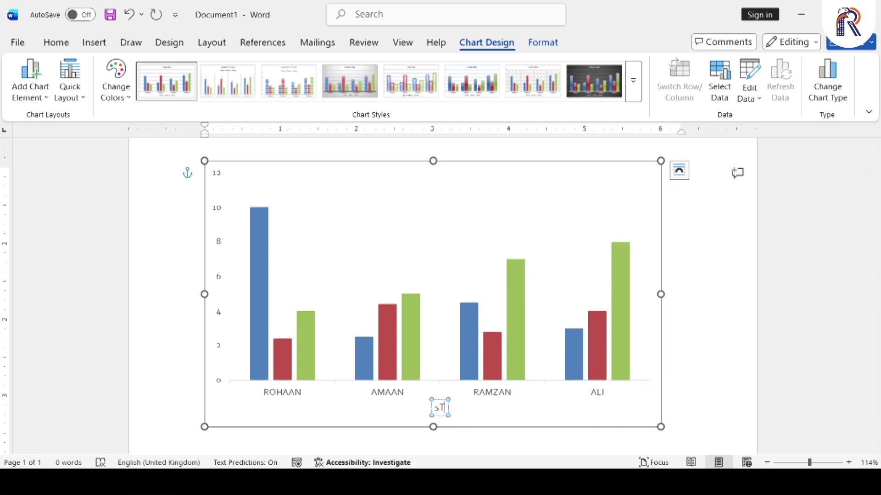
{"action": "key", "text": "BackSpace"}
{"action": "key", "text": "BackSpace"}
{"action": "type", "text": "Sudent"}
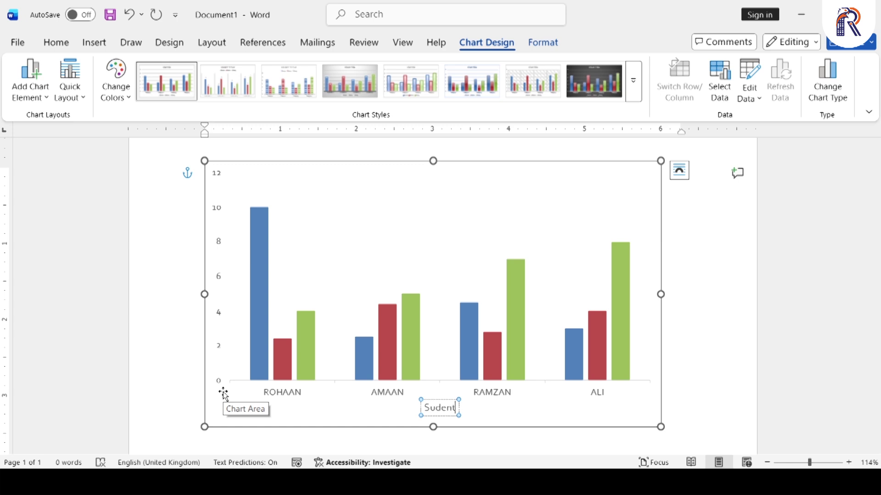
{"action": "left_click", "coordinate": [624, 160]}
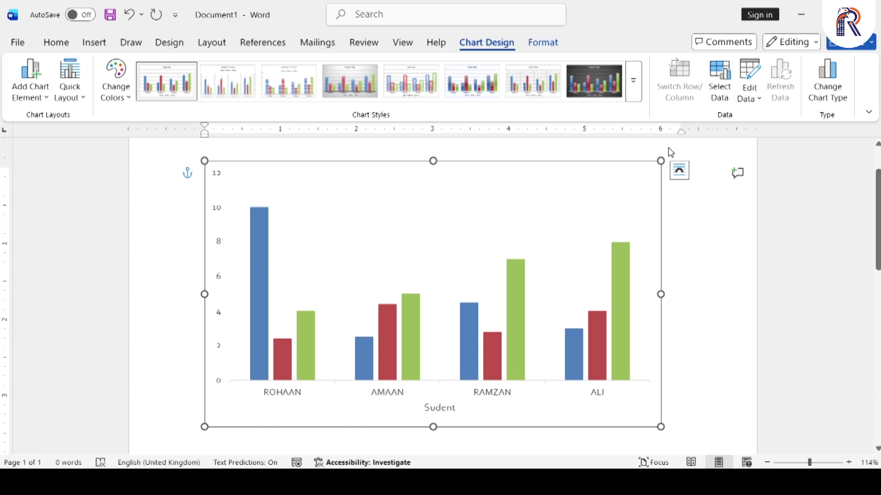
Add a primary vertical axis title to the chart and set its text to "Marks".
{"action": "left_click", "coordinate": [679, 196]}
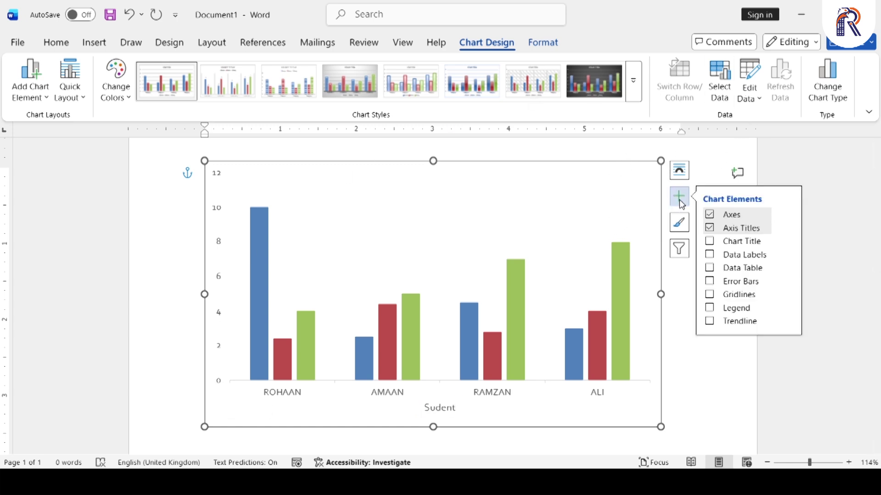
{"action": "left_click", "coordinate": [786, 228]}
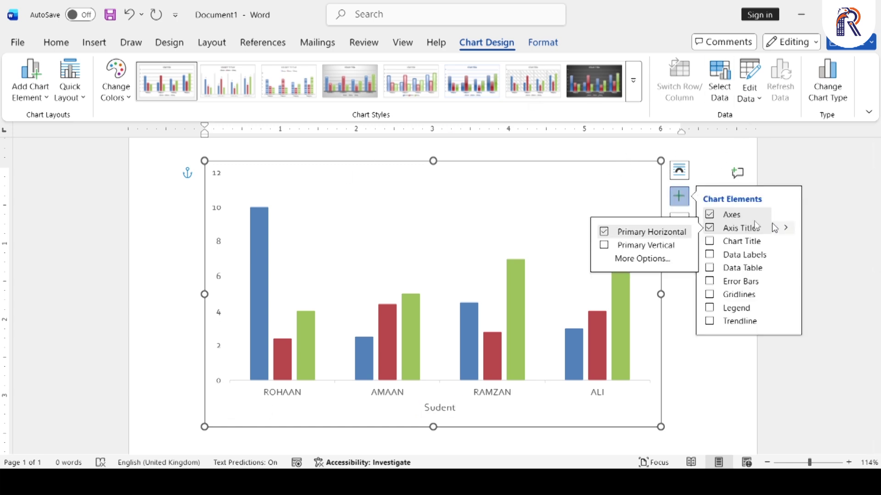
{"action": "left_click", "coordinate": [603, 245]}
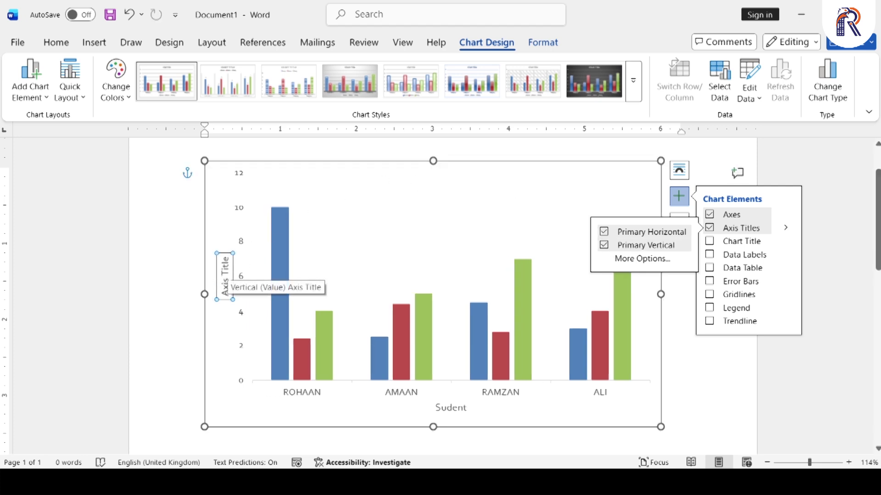
{"action": "left_click", "coordinate": [224, 275]}
{"action": "triple_click", "coordinate": [225, 274]}
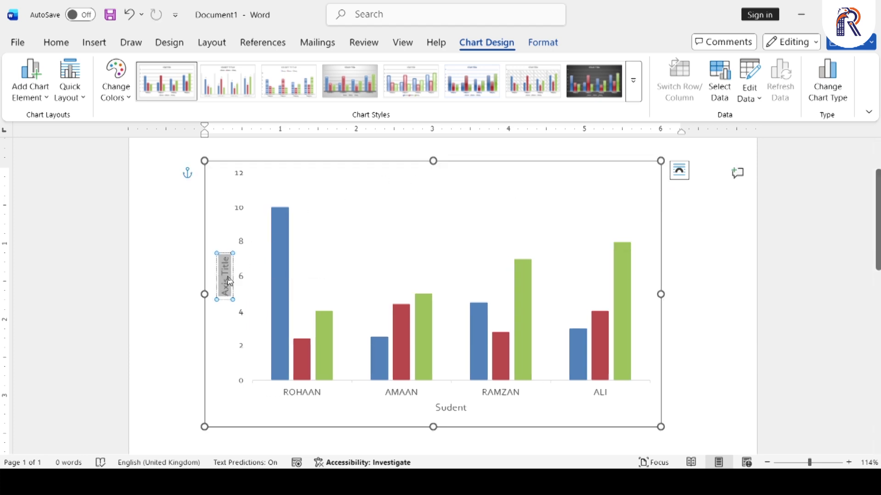
{"action": "type", "text": "Marks"}
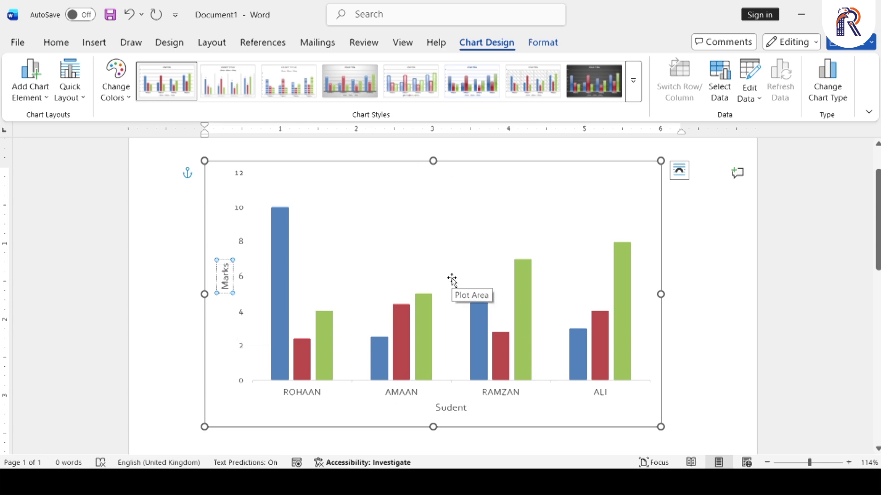
{"action": "left_click", "coordinate": [661, 165]}
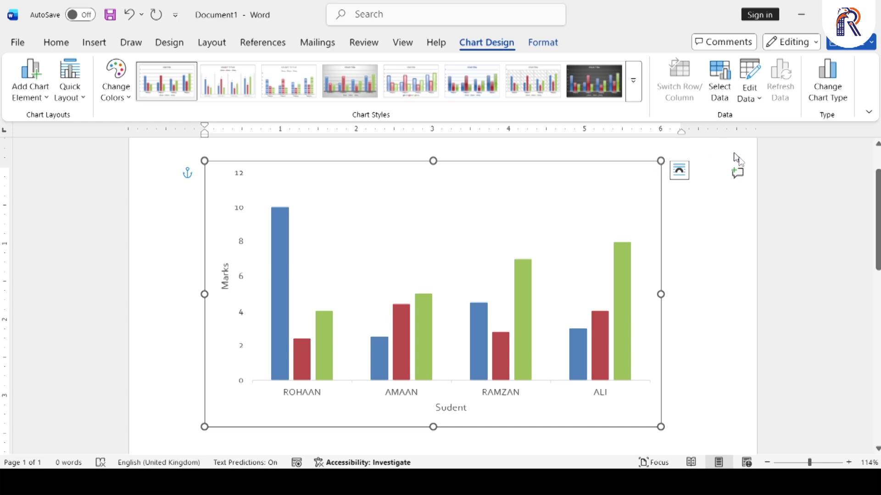
Add a chart title with the Above Chart position and change its text to "Result Chart".
{"action": "left_click", "coordinate": [679, 197]}
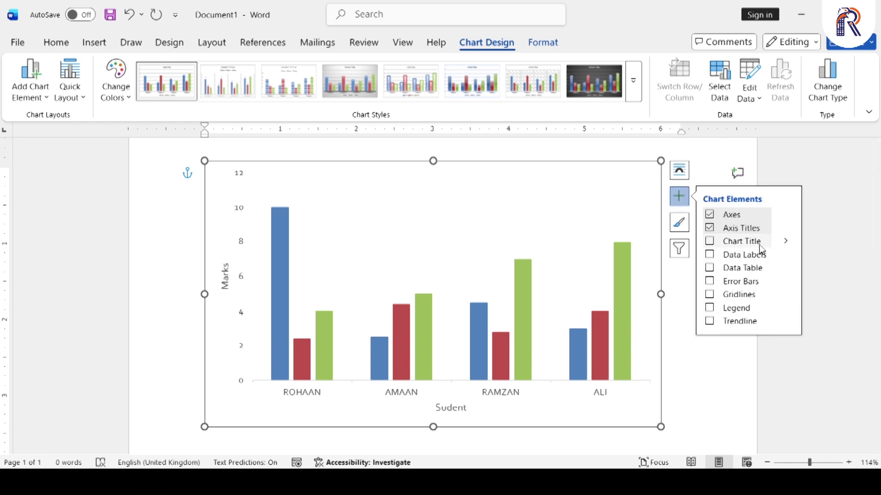
{"action": "left_click", "coordinate": [785, 241]}
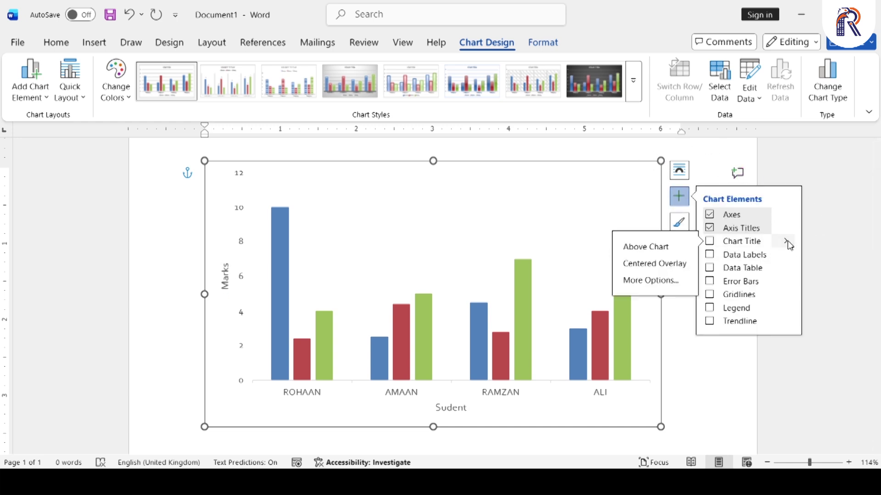
{"action": "left_click", "coordinate": [659, 254]}
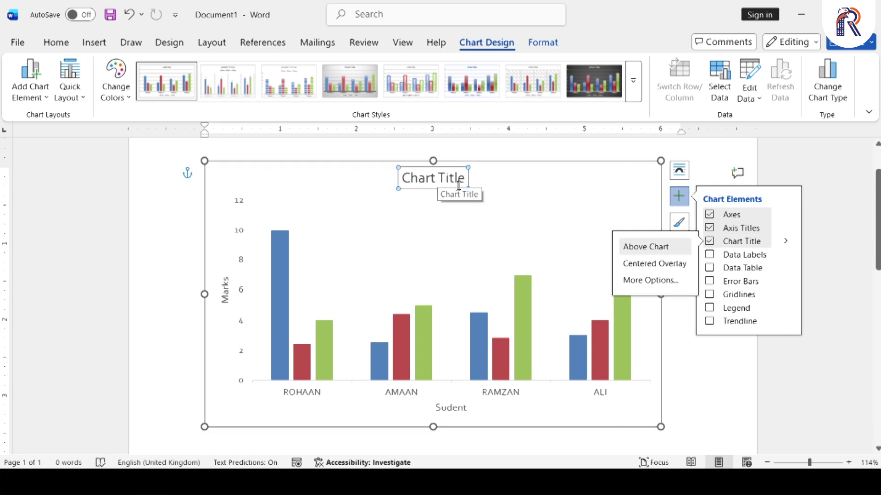
{"action": "left_click", "coordinate": [434, 178]}
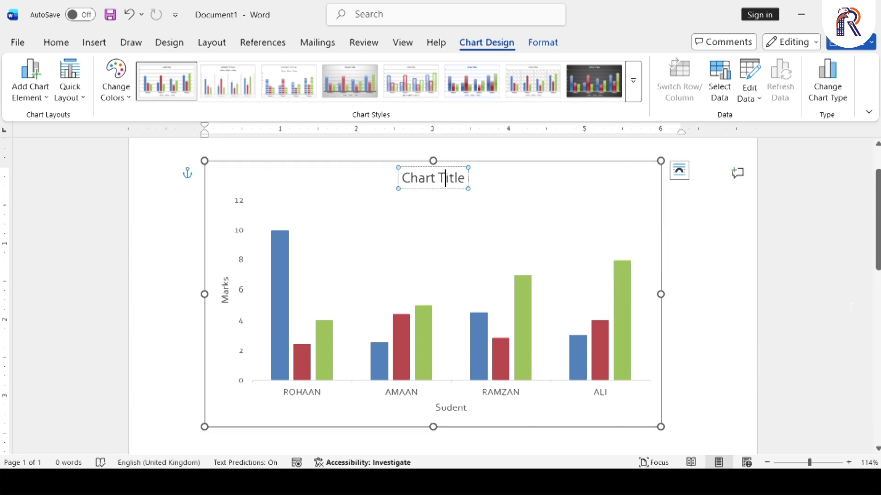
{"action": "triple_click", "coordinate": [433, 177]}
{"action": "type", "text": "Re"}
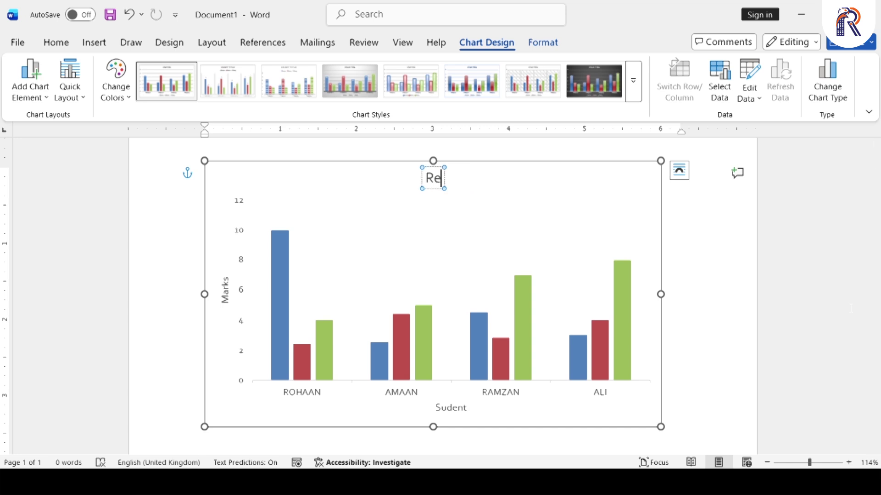
{"action": "type", "text": "sult Chart"}
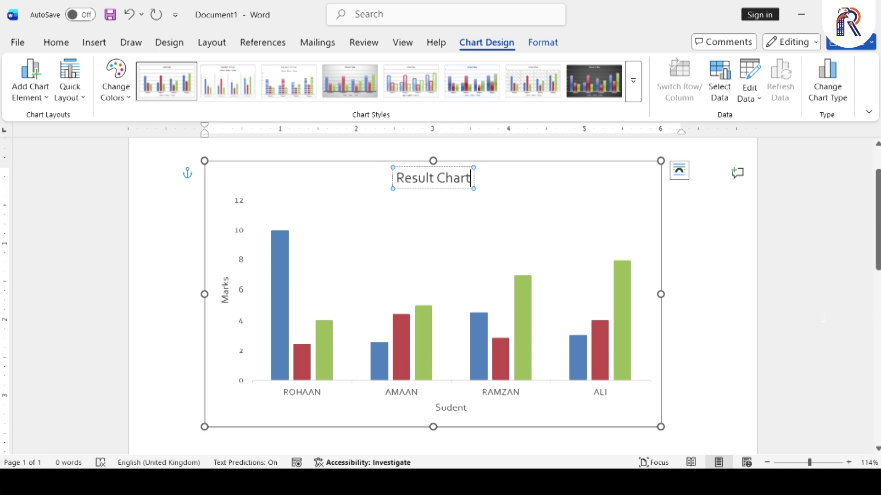
{"action": "left_click", "coordinate": [591, 169]}
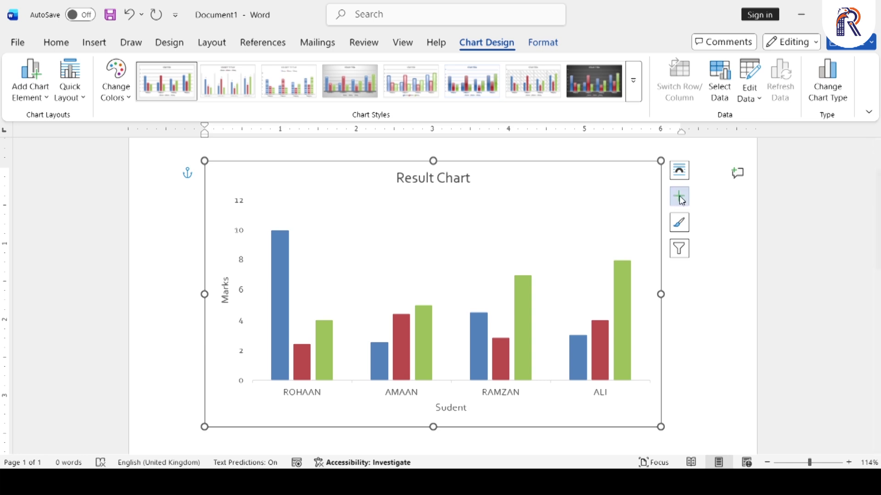
Try the Centered Overlay position for the chart title, and set it back to Above Chart.
{"action": "left_click", "coordinate": [679, 197]}
{"action": "left_click", "coordinate": [785, 242]}
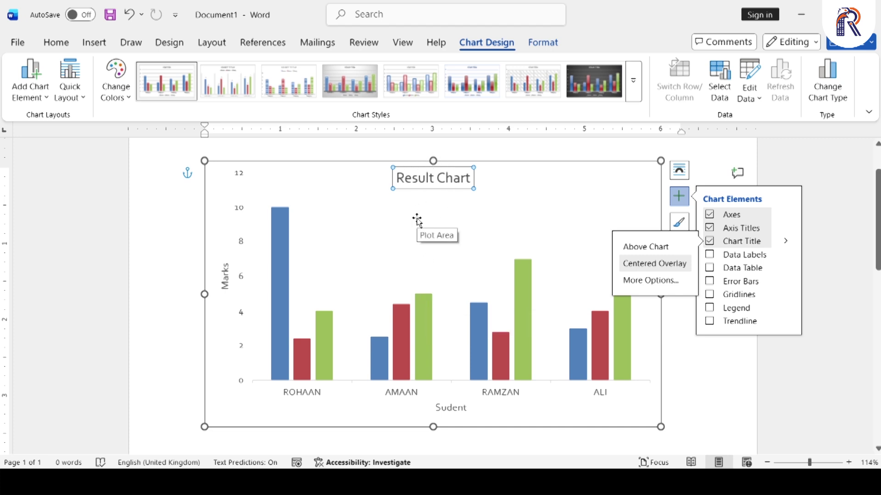
{"action": "left_click", "coordinate": [662, 254]}
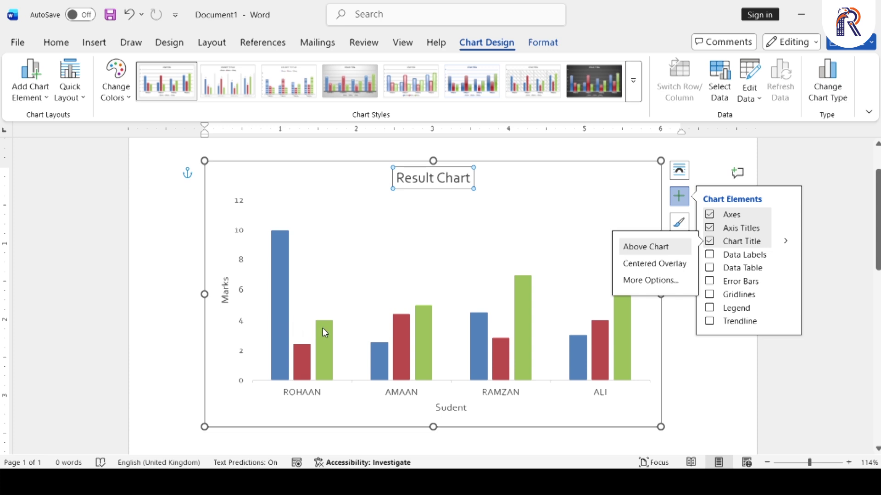
Add data labels to the chart's columns at the Outside End position, and deselect the chart.
{"action": "mouse_move", "coordinate": [325, 332]}
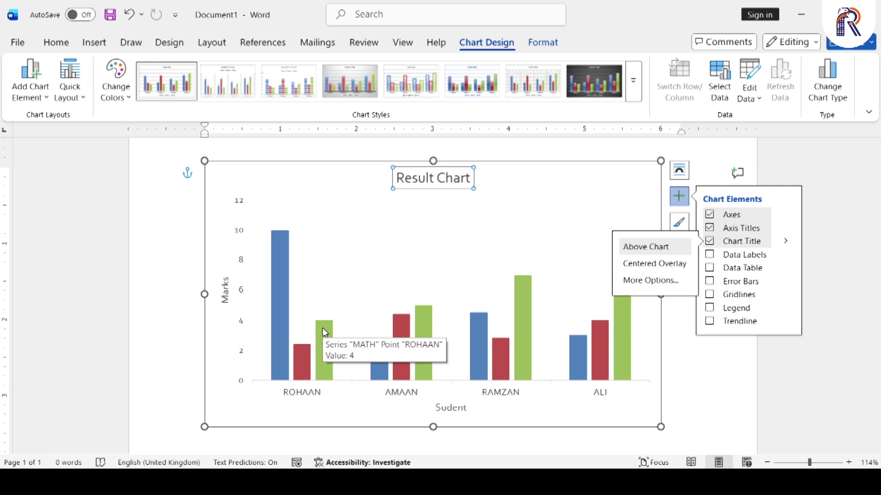
{"action": "mouse_move", "coordinate": [423, 315]}
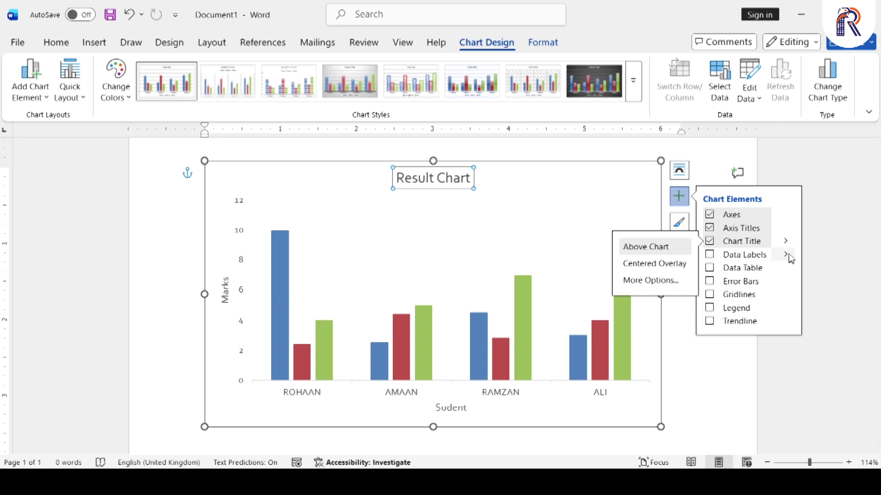
{"action": "mouse_move", "coordinate": [791, 258]}
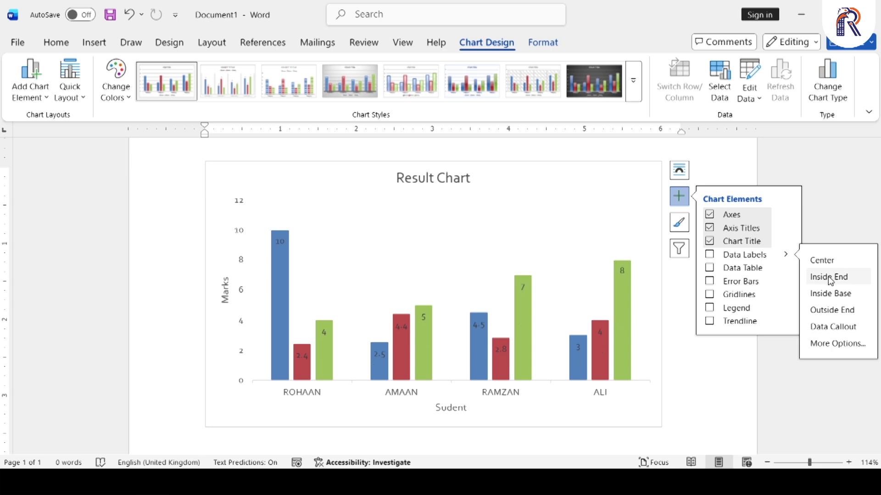
{"action": "left_click", "coordinate": [833, 311]}
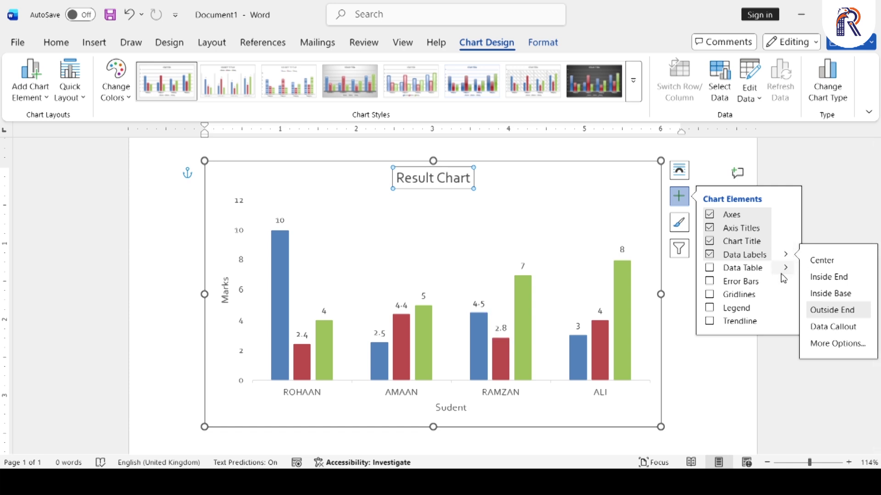
{"action": "left_click", "coordinate": [734, 393]}
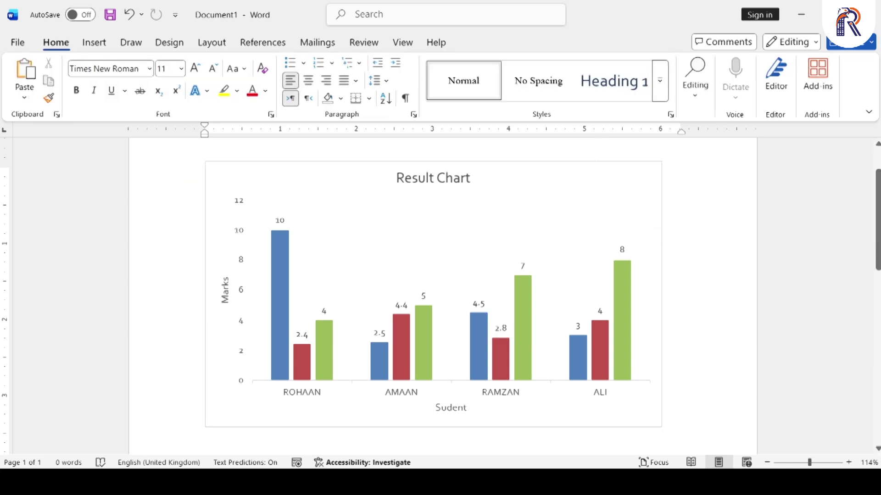
Select the chart again and add a data table with legend keys.
{"action": "left_click", "coordinate": [597, 164]}
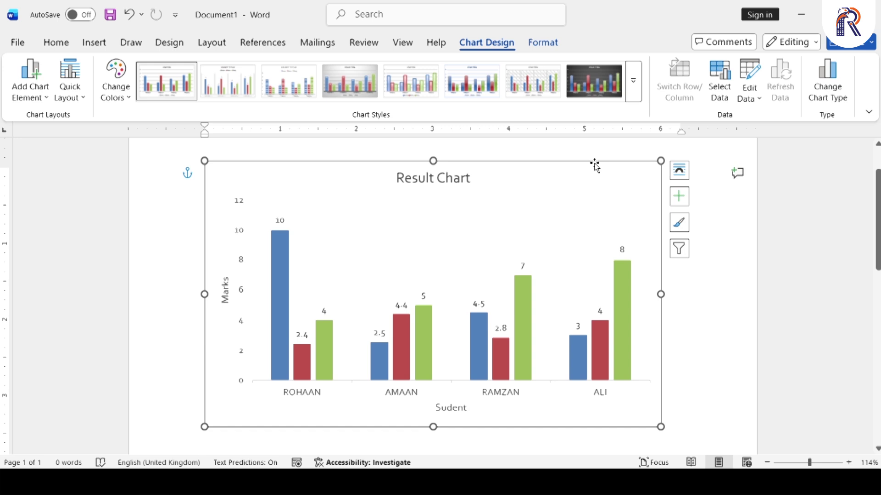
{"action": "left_click", "coordinate": [678, 196]}
{"action": "left_click", "coordinate": [785, 268]}
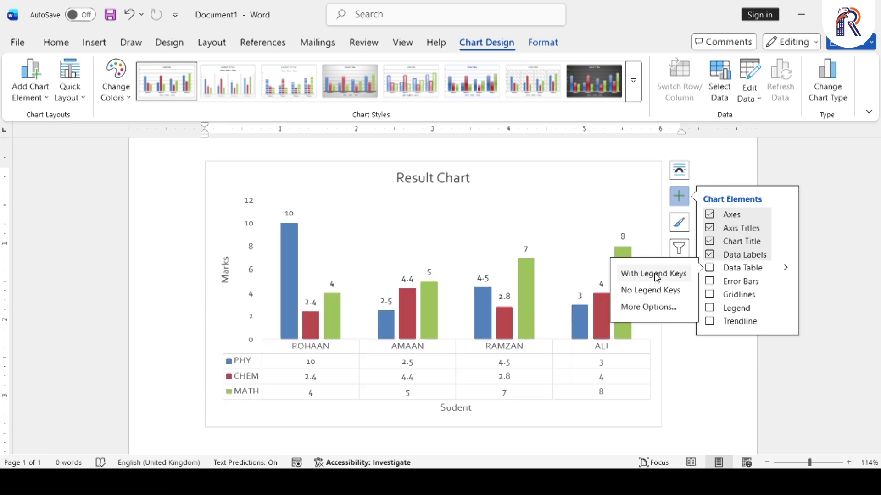
{"action": "left_click", "coordinate": [657, 278]}
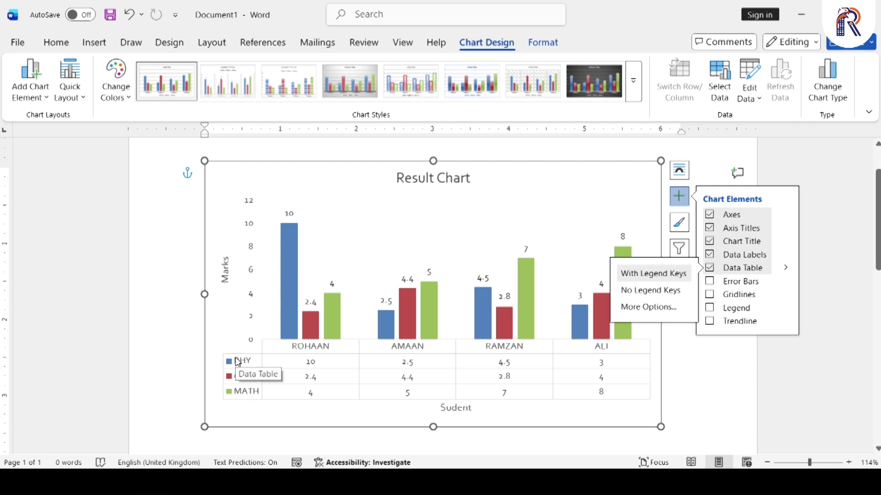
Switch the chart's data table to No Legend Keys and leave the chart selected.
{"action": "left_click", "coordinate": [788, 268]}
{"action": "left_click", "coordinate": [788, 269]}
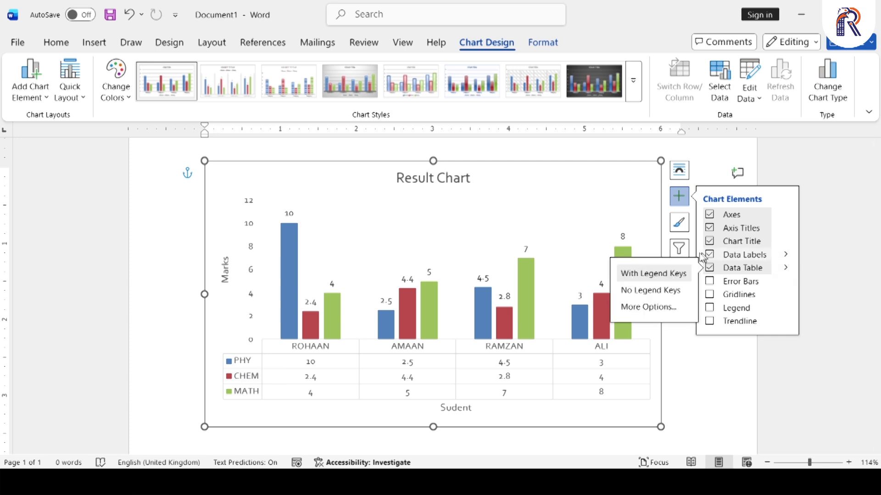
{"action": "left_click", "coordinate": [663, 297]}
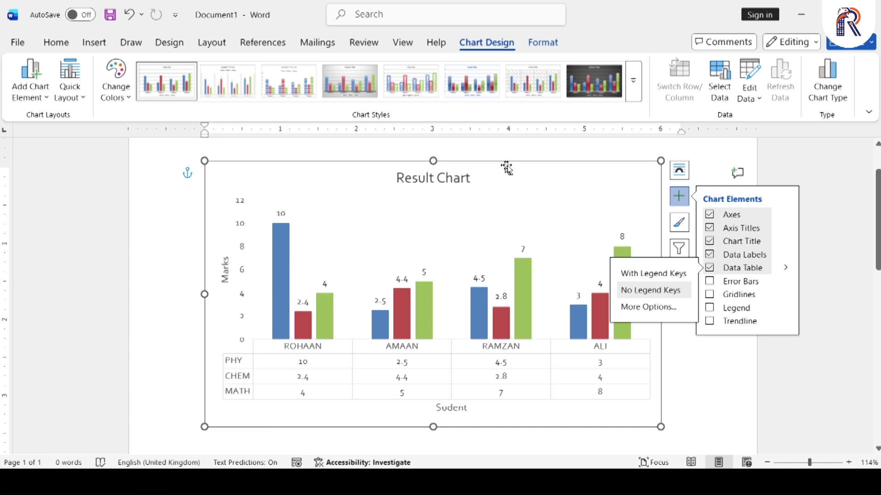
{"action": "left_click", "coordinate": [697, 408]}
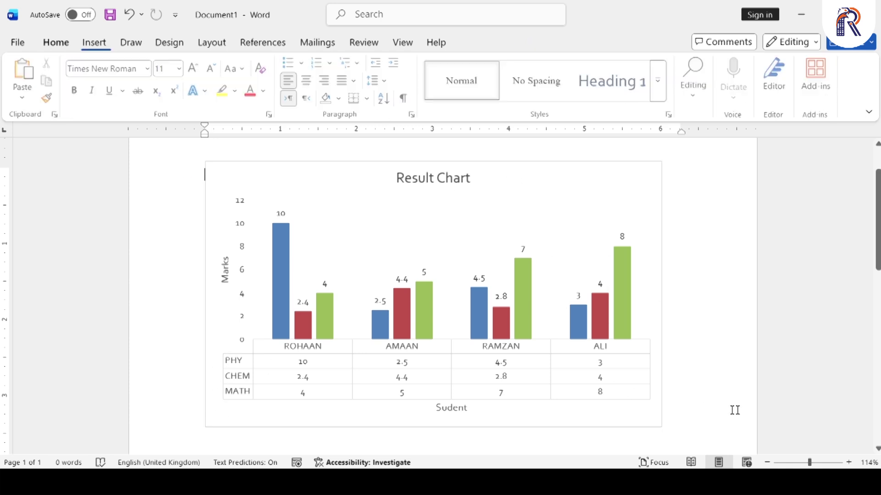
{"action": "left_click", "coordinate": [617, 167]}
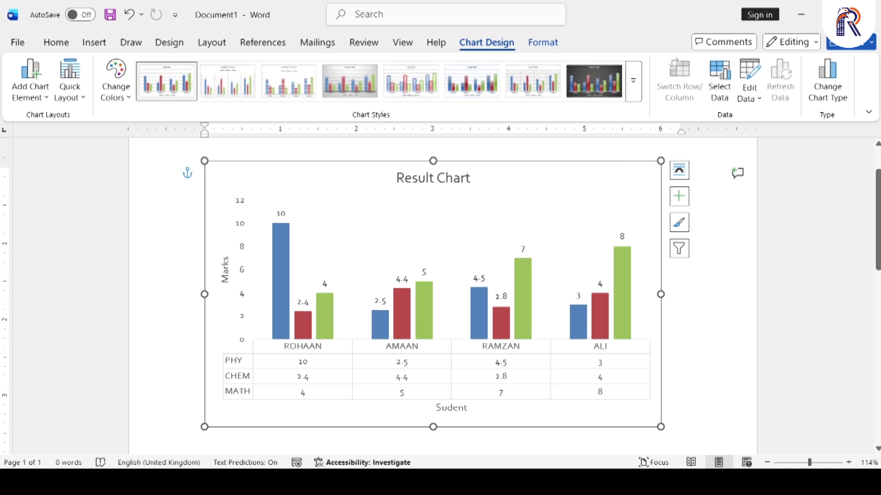
Remove the data table from the chart and deselect the chart.
{"action": "left_click", "coordinate": [679, 196]}
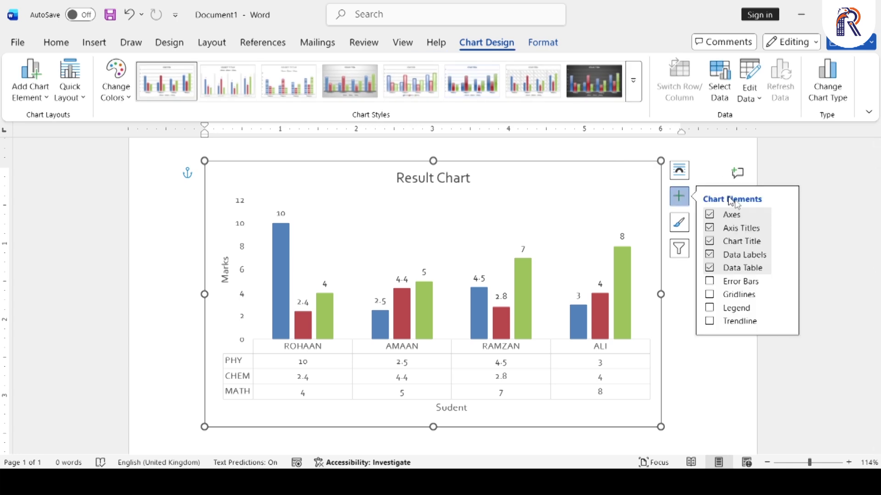
{"action": "left_click", "coordinate": [710, 268]}
{"action": "left_click", "coordinate": [722, 413]}
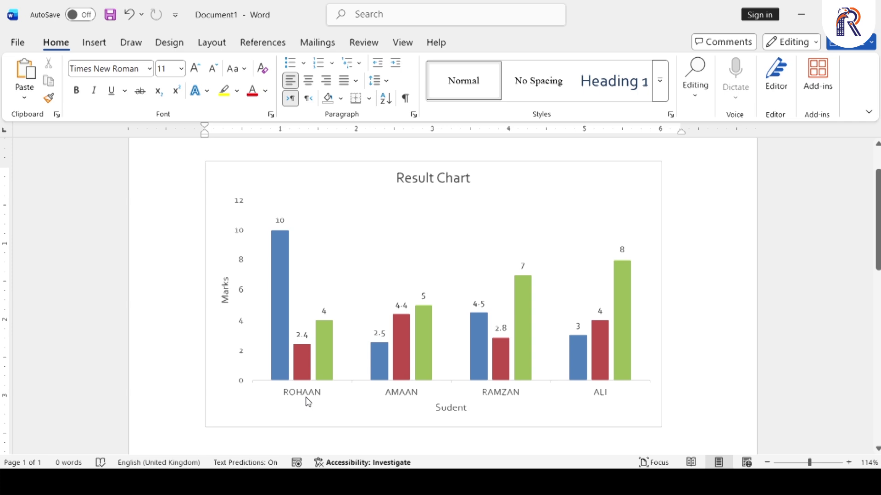
{"action": "mouse_move", "coordinate": [275, 364]}
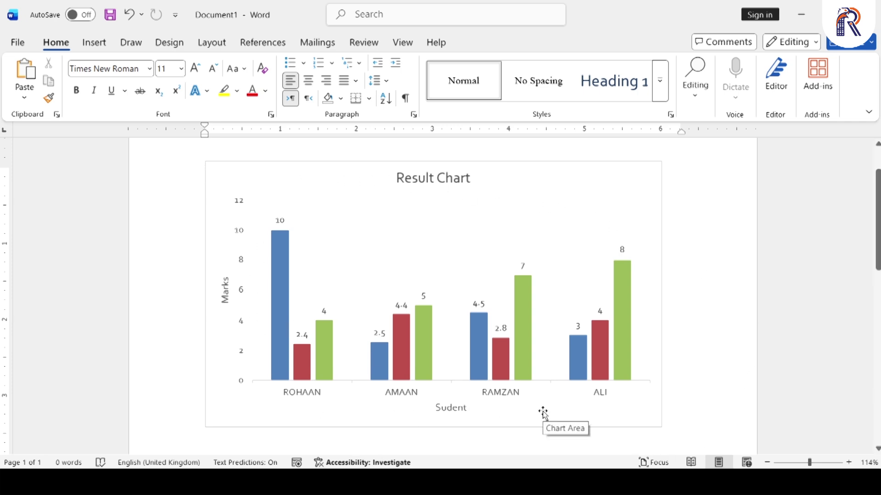
Select the chart again and turn on its Primary Major Horizontal gridlines.
{"action": "left_click", "coordinate": [648, 170]}
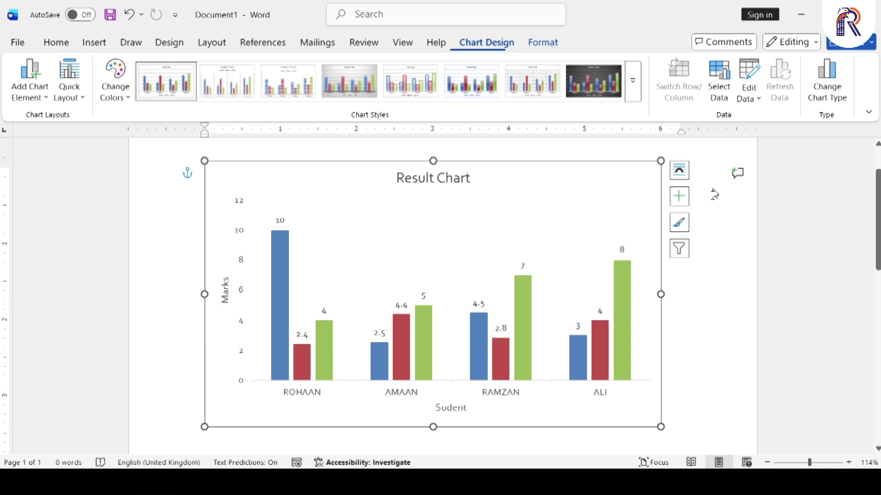
{"action": "left_click", "coordinate": [680, 202]}
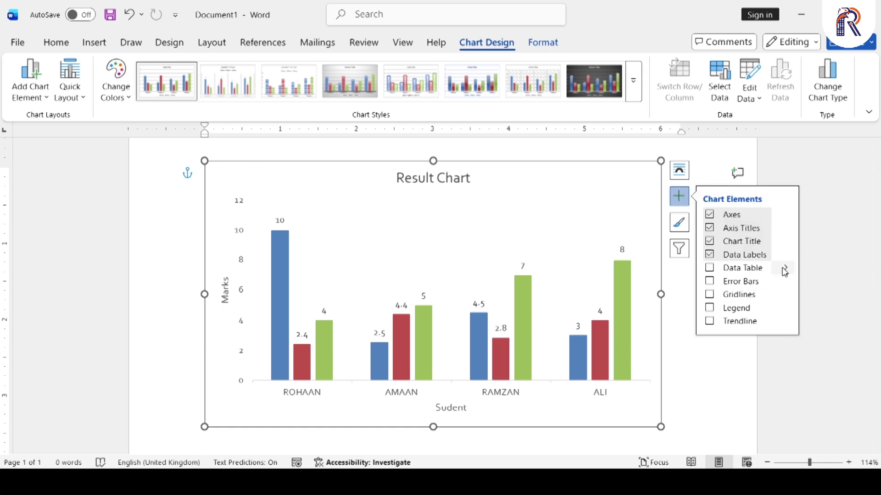
{"action": "left_click", "coordinate": [710, 296]}
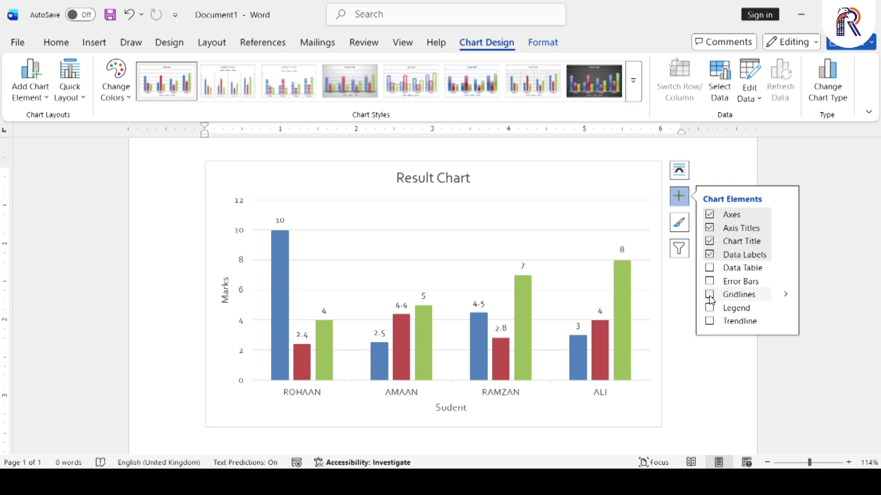
{"action": "left_click", "coordinate": [710, 296]}
{"action": "left_click", "coordinate": [787, 296]}
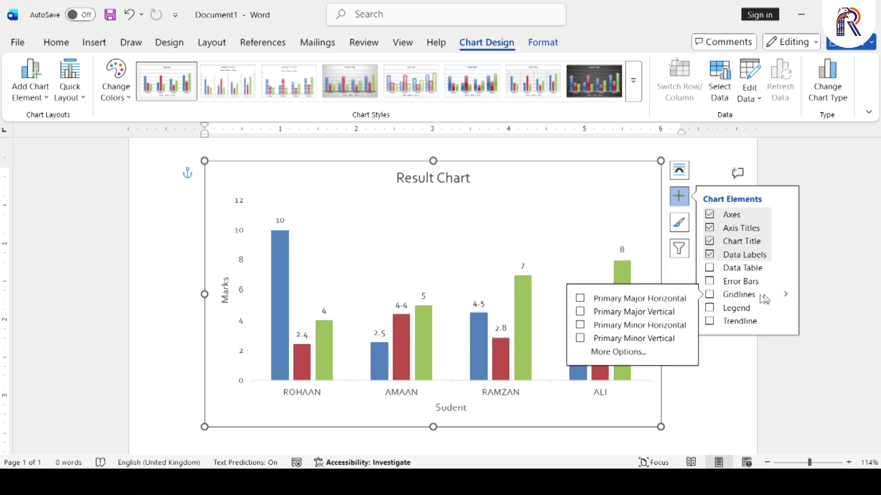
{"action": "left_click", "coordinate": [581, 300]}
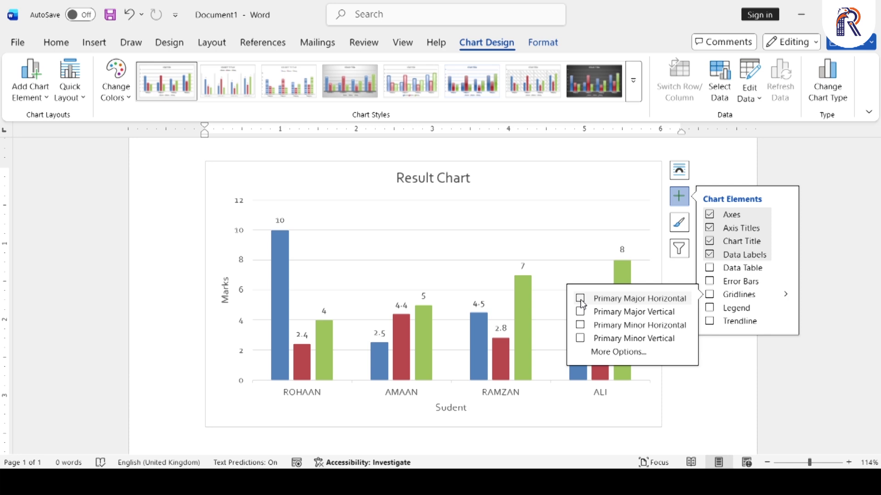
{"action": "left_click", "coordinate": [581, 299]}
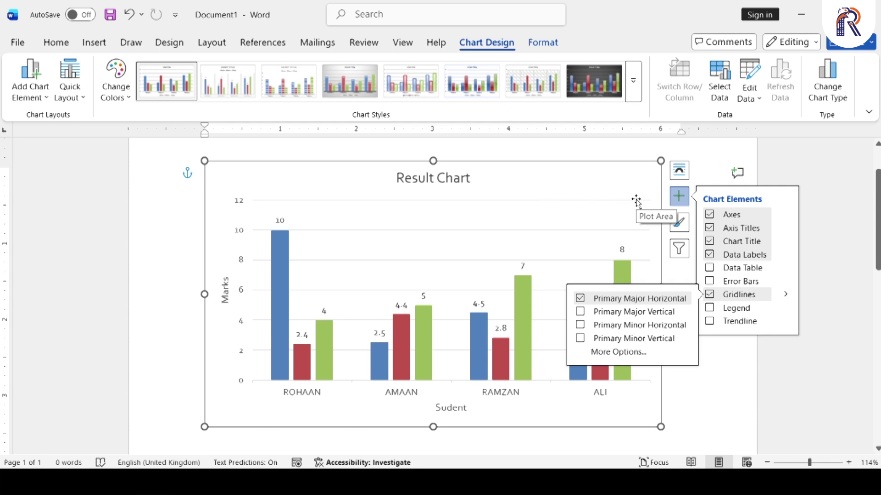
Add Primary Major Vertical, Primary Minor Horizontal and Primary Minor Vertical gridlines to the chart, and deselect it.
{"action": "left_click", "coordinate": [581, 313]}
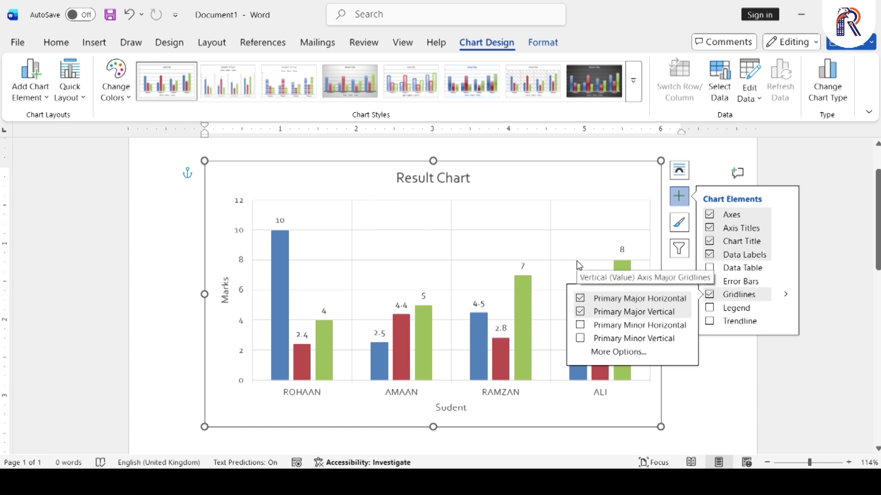
{"action": "left_click", "coordinate": [582, 325]}
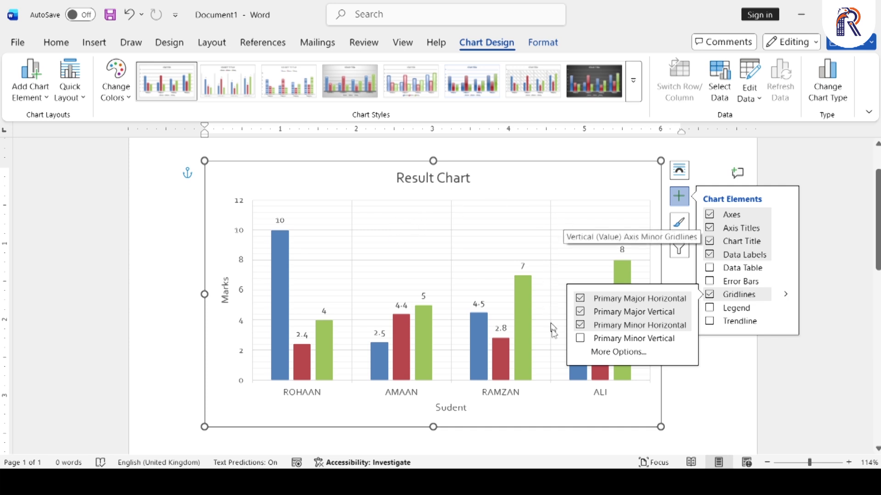
{"action": "left_click", "coordinate": [581, 339]}
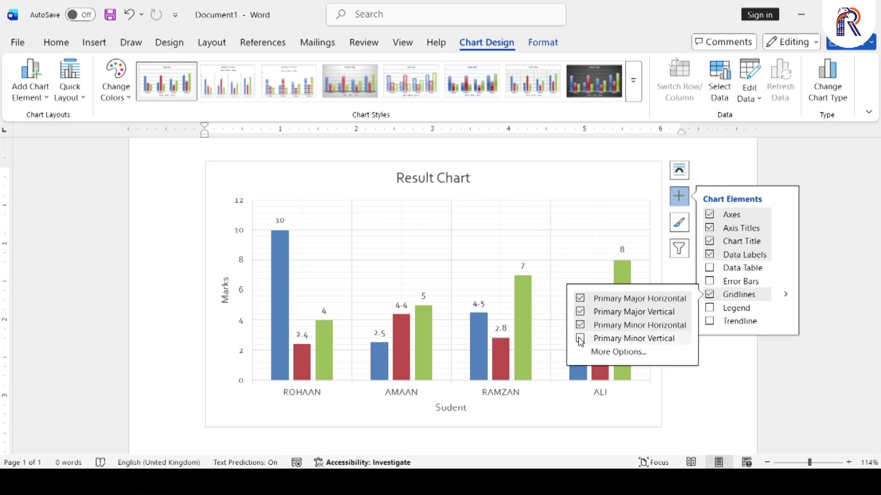
{"action": "left_click", "coordinate": [794, 397]}
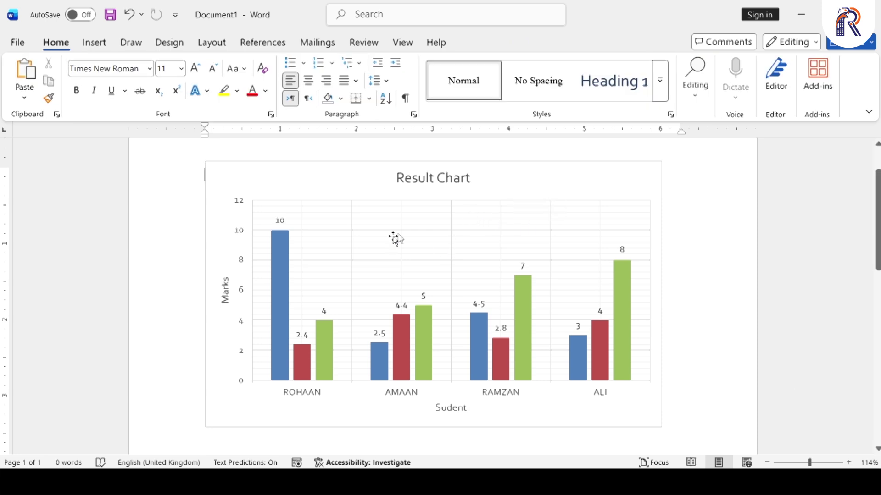
Examine the chart's major and minor gridlines up close around the first student's columns.
{"action": "scroll", "coordinate": [395, 238], "scroll_direction": "up", "scroll_amount": 16, "text": "ctrl"}
{"action": "scroll", "coordinate": [419, 290], "scroll_direction": "up", "scroll_amount": 10, "text": "ctrl"}
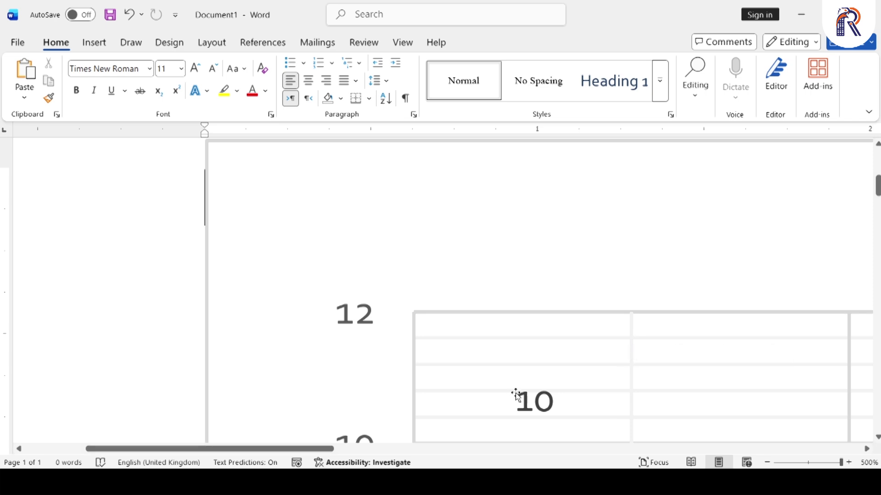
{"action": "scroll", "coordinate": [686, 370], "scroll_direction": "down", "scroll_amount": 3}
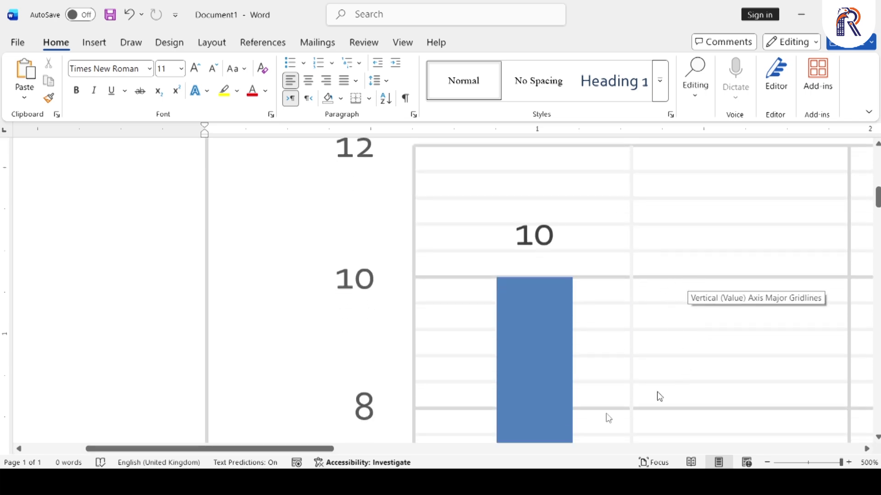
{"action": "left_click_drag", "start_coordinate": [321, 448], "coordinate": [410, 449]}
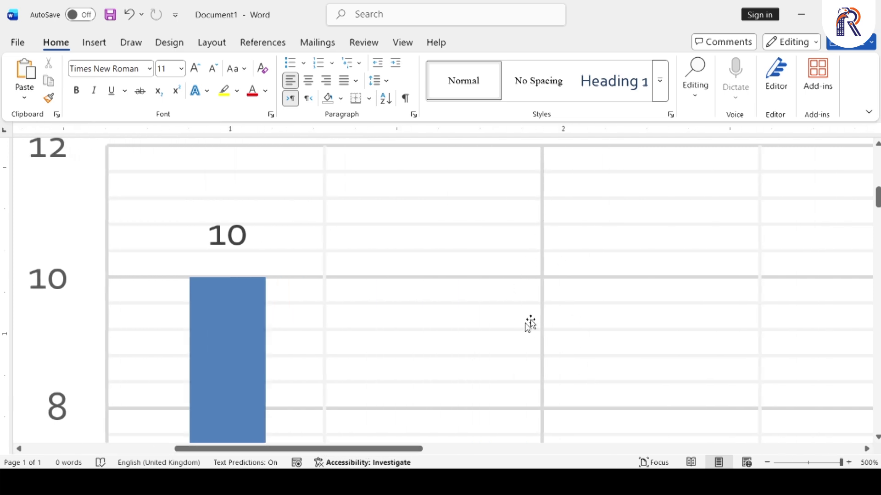
{"action": "scroll", "coordinate": [532, 328], "scroll_direction": "down", "scroll_amount": 17, "text": "ctrl"}
{"action": "scroll", "coordinate": [541, 314], "scroll_direction": "down", "scroll_amount": 20, "text": "ctrl"}
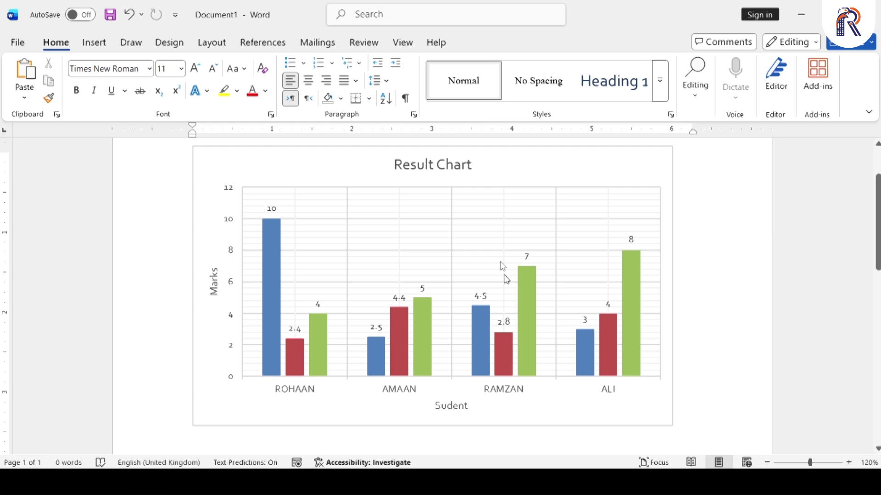
Add a legend to the chart, trying the Right position and settling on Top, and move the chart slightly down the page.
{"action": "left_click", "coordinate": [613, 151]}
{"action": "left_click", "coordinate": [695, 181]}
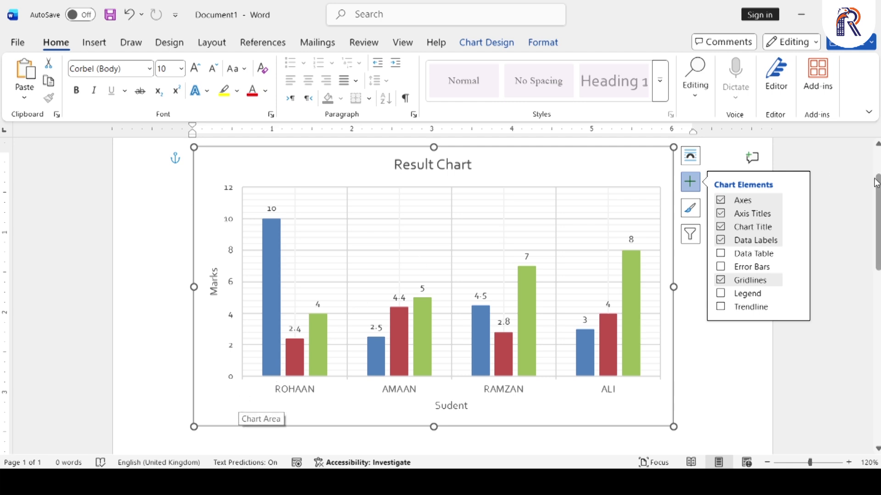
{"action": "left_click", "coordinate": [799, 296]}
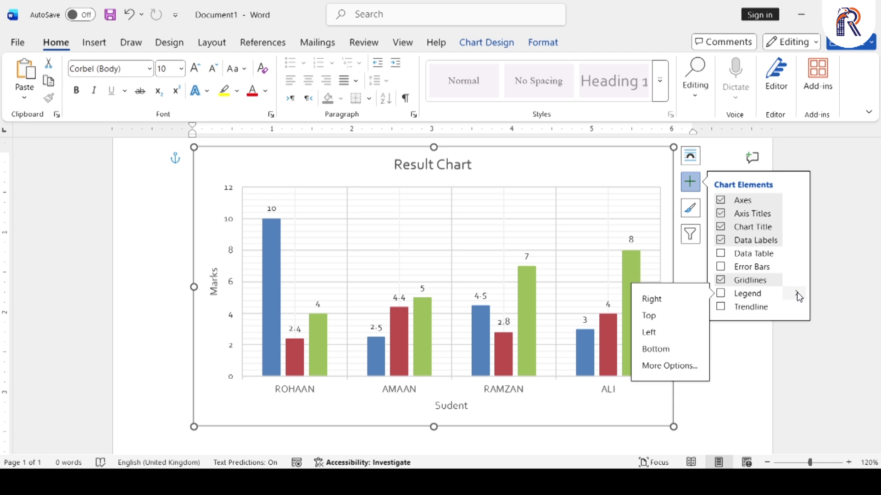
{"action": "left_click", "coordinate": [658, 301]}
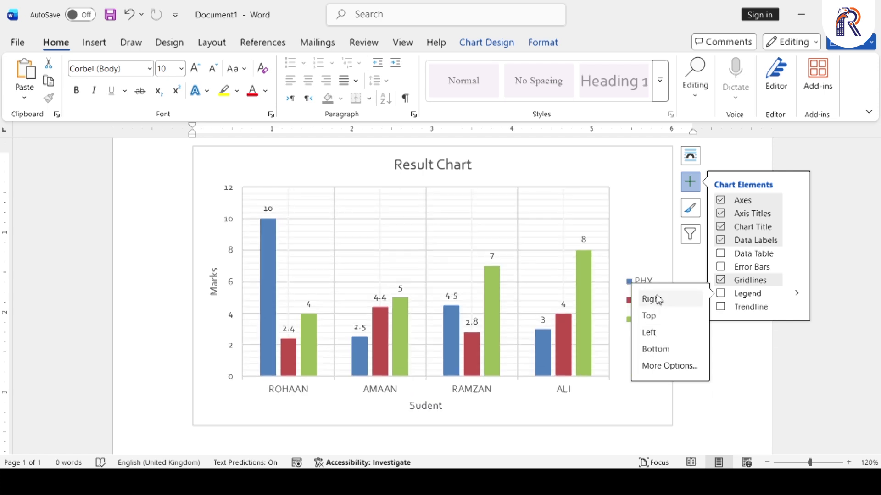
{"action": "left_click", "coordinate": [658, 323]}
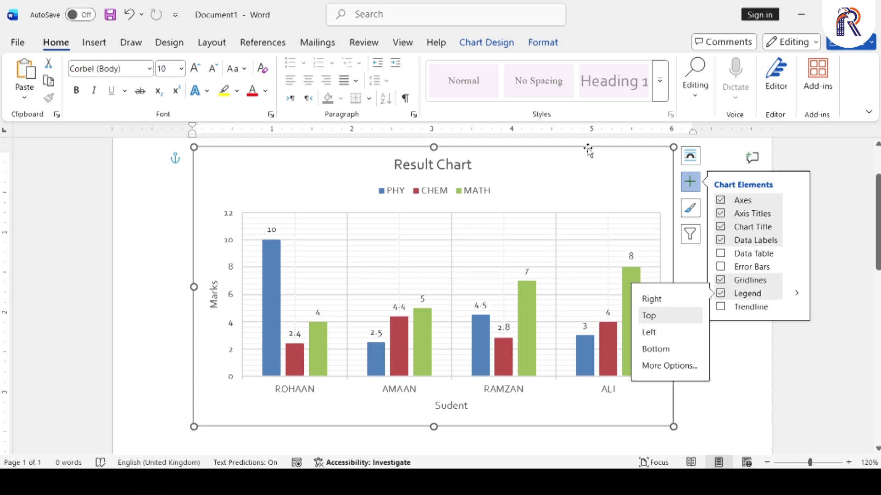
{"action": "key", "text": "Escape"}
{"action": "key", "text": "Escape"}
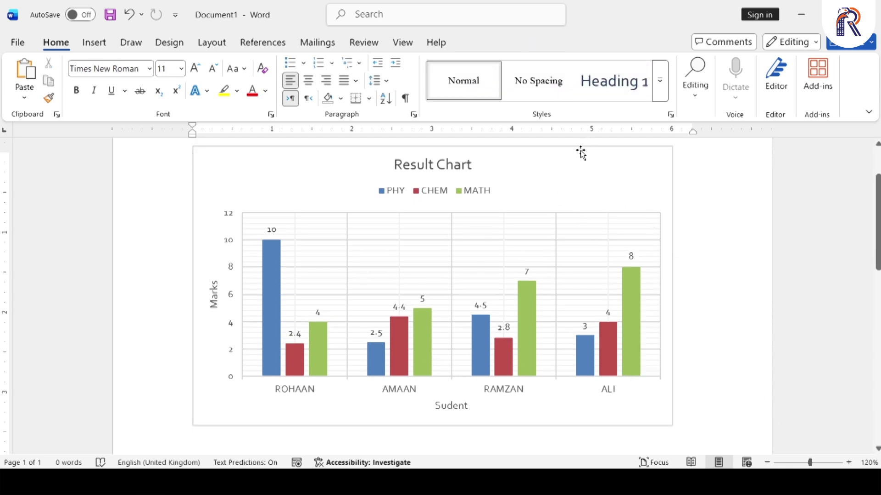
{"action": "mouse_move", "coordinate": [580, 153]}
{"action": "left_mouse_down"}
{"action": "mouse_move", "coordinate": [578, 177]}
{"action": "mouse_move", "coordinate": [576, 163]}
{"action": "left_mouse_up"}
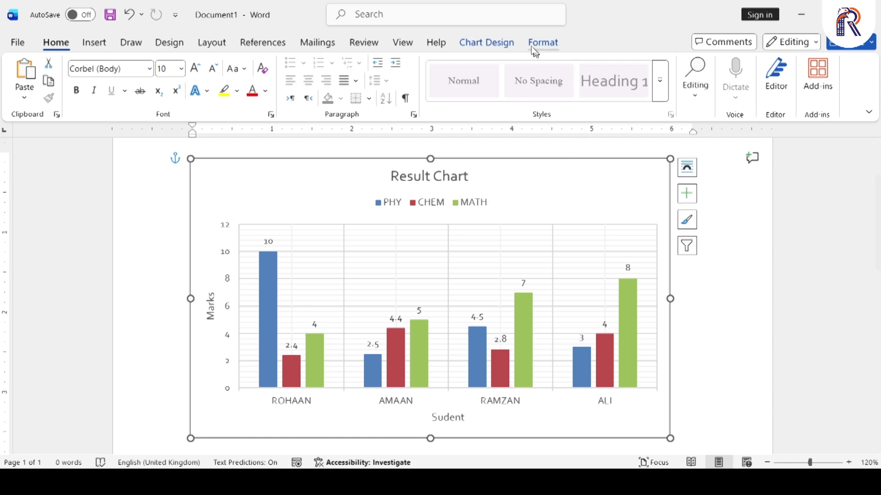
Preview the available chart styles on the result chart without applying one.
{"action": "left_click", "coordinate": [501, 43]}
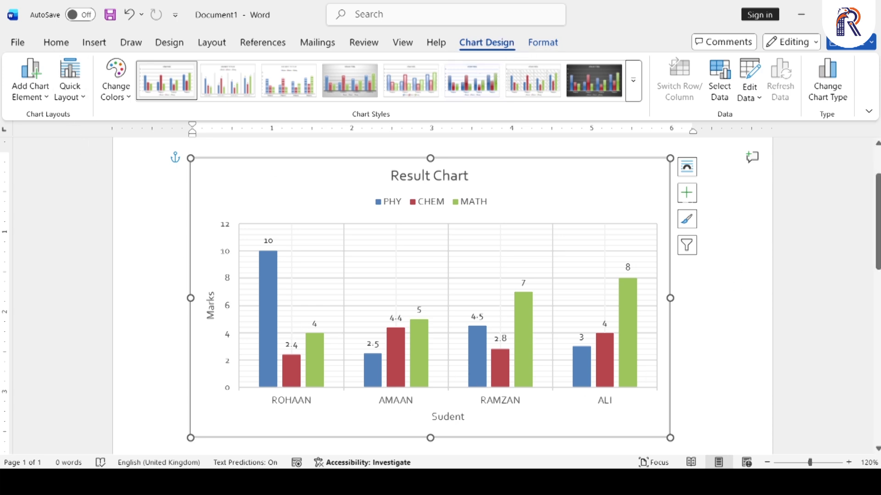
{"action": "left_click", "coordinate": [686, 219]}
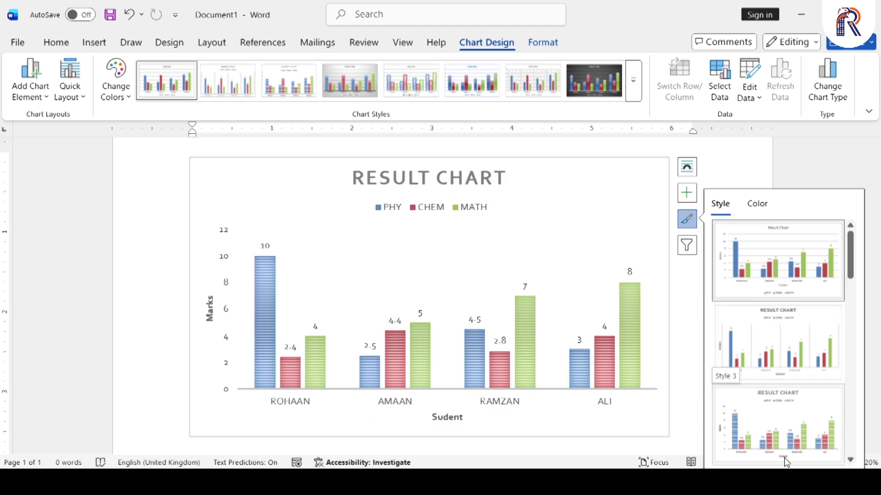
{"action": "scroll", "coordinate": [786, 455], "scroll_direction": "down", "scroll_amount": 5}
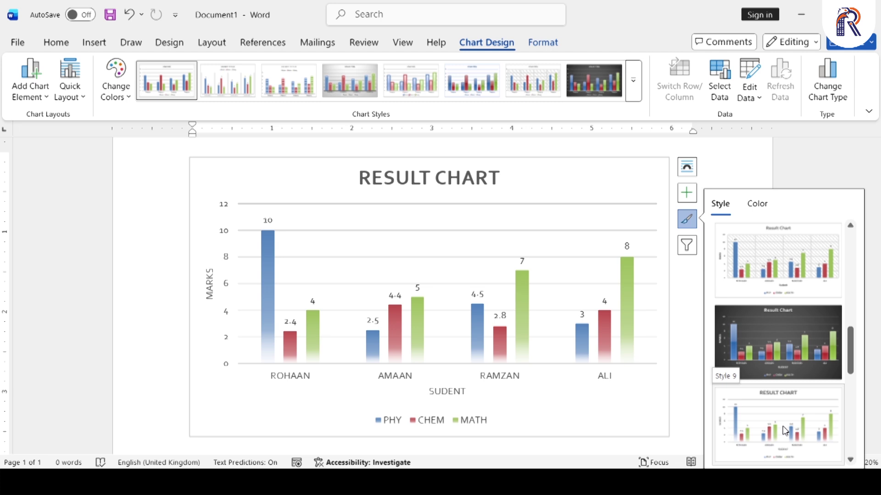
{"action": "scroll", "coordinate": [786, 431], "scroll_direction": "down", "scroll_amount": 1}
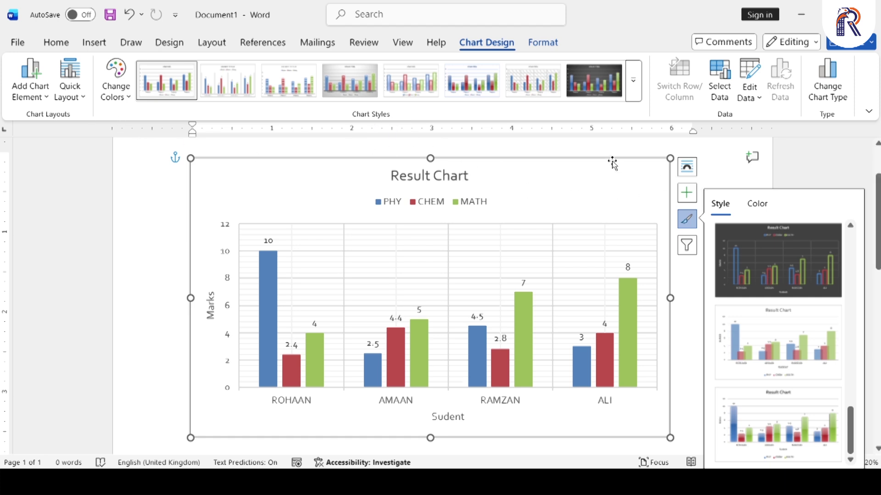
{"action": "left_click", "coordinate": [708, 147]}
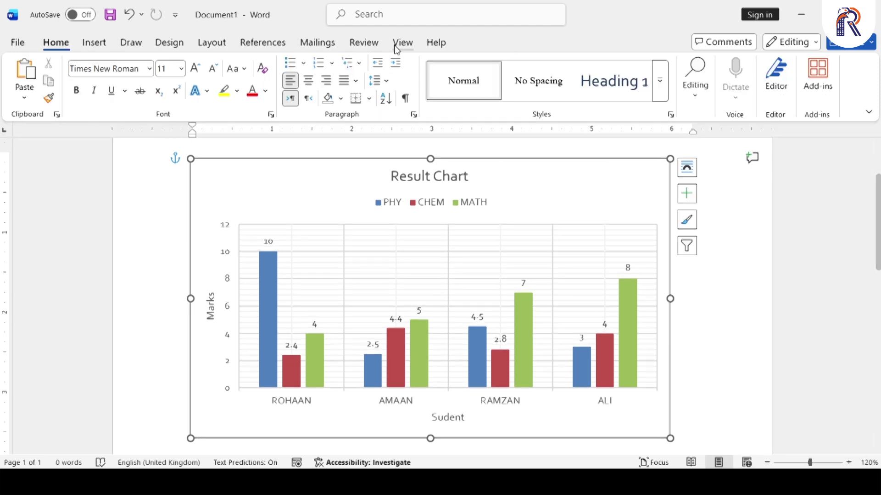
Select the chart again and apply the Layout 2 quick layout.
{"action": "left_click", "coordinate": [536, 167]}
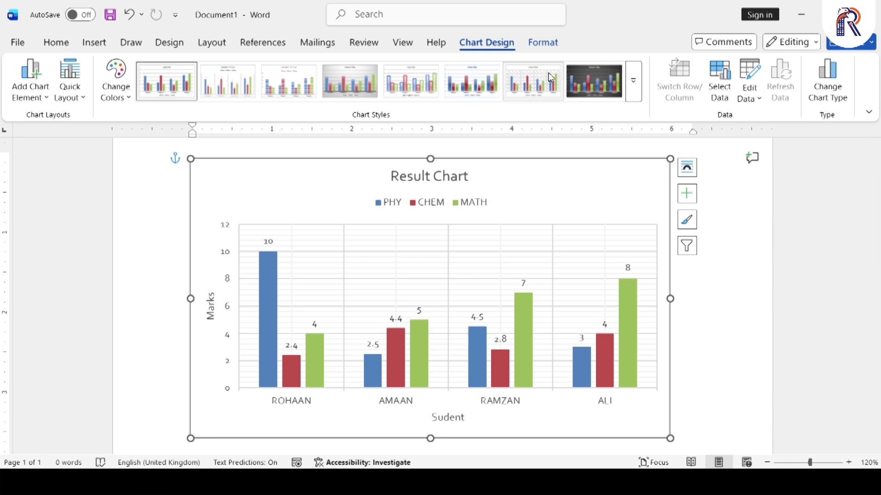
{"action": "left_click", "coordinate": [69, 97]}
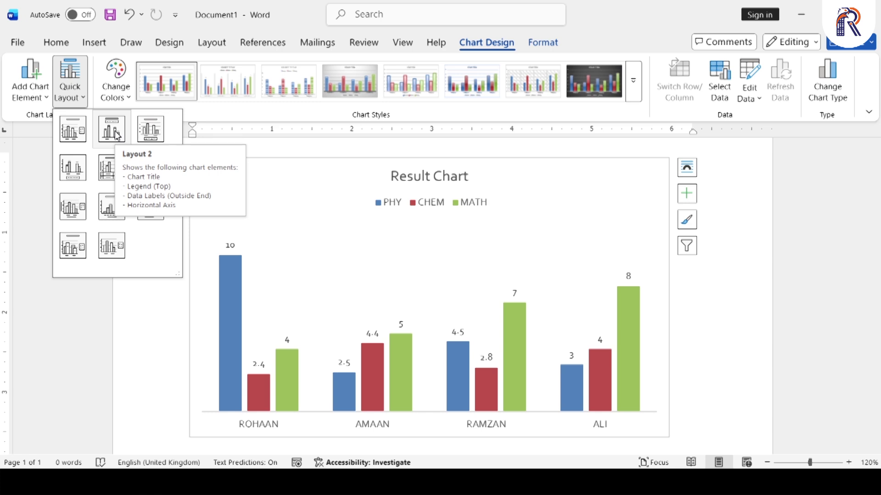
{"action": "left_click", "coordinate": [115, 134]}
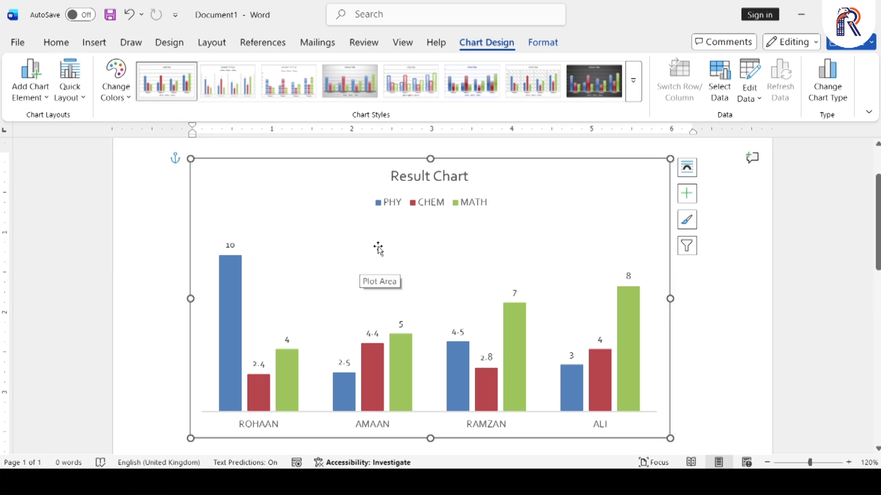
Preview other quick layouts on the chart, such as Layout 7, while keeping Layout 2.
{"action": "left_click", "coordinate": [37, 105]}
{"action": "left_click", "coordinate": [37, 103]}
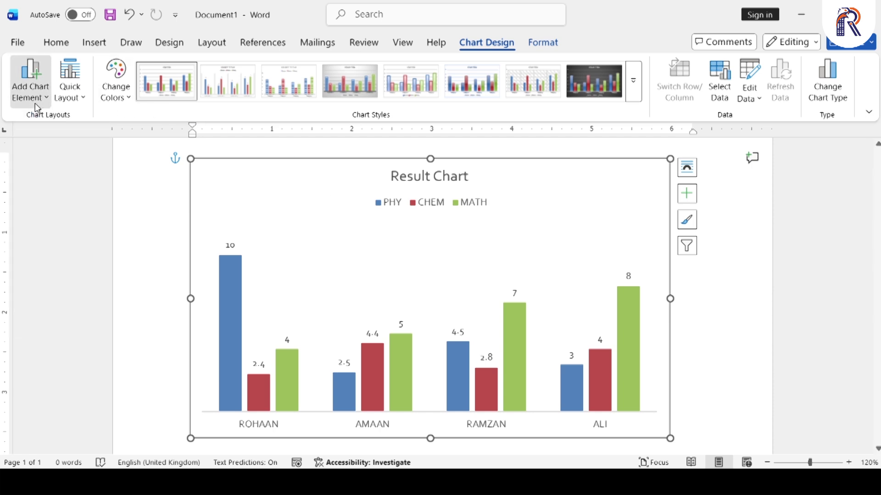
{"action": "left_click", "coordinate": [70, 92]}
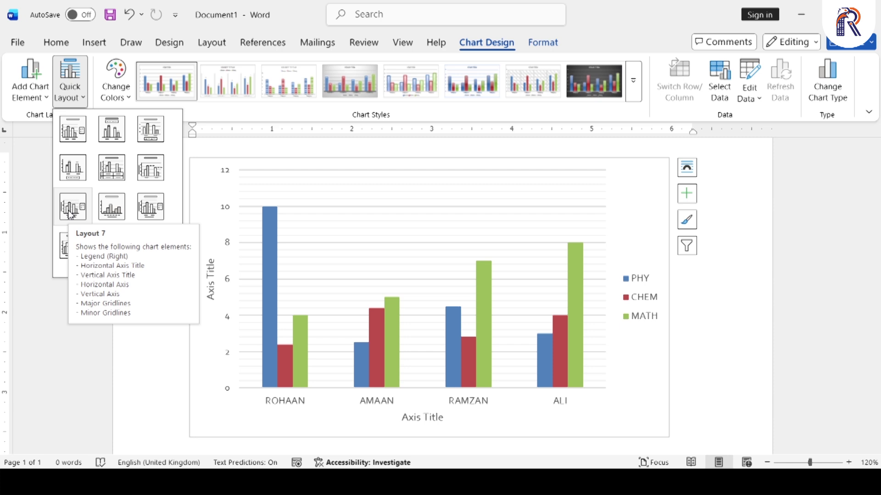
{"action": "left_click", "coordinate": [71, 246]}
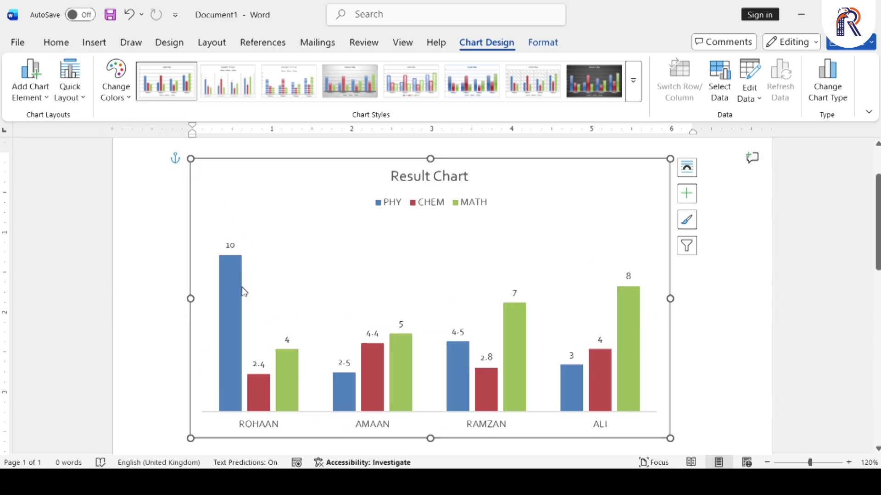
Recolor the result chart with the colorful palette that starts with red, purple and orange.
{"action": "mouse_move", "coordinate": [238, 269]}
{"action": "left_click", "coordinate": [121, 94]}
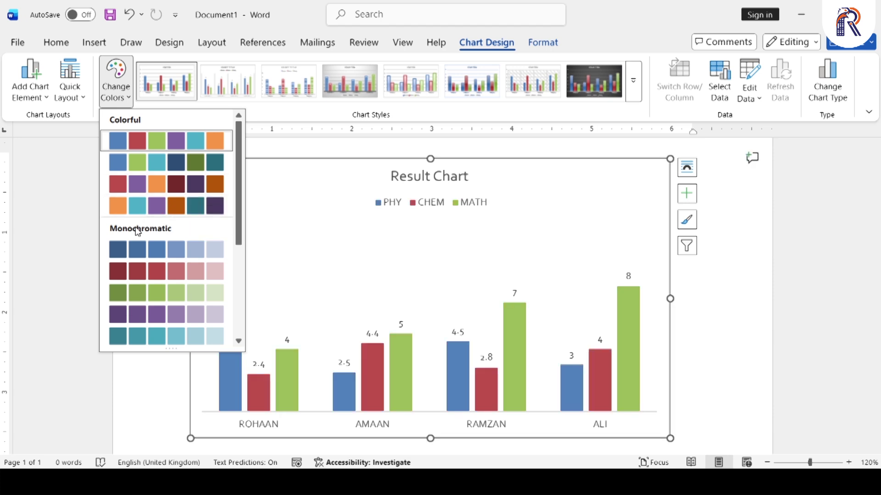
{"action": "left_click_drag", "start_coordinate": [236, 196], "coordinate": [236, 221]}
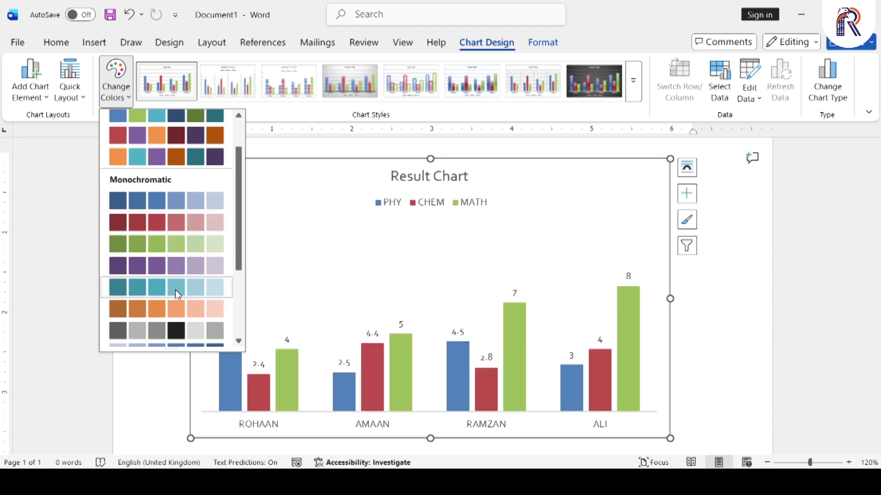
{"action": "scroll", "coordinate": [235, 204], "scroll_direction": "down", "scroll_amount": 5}
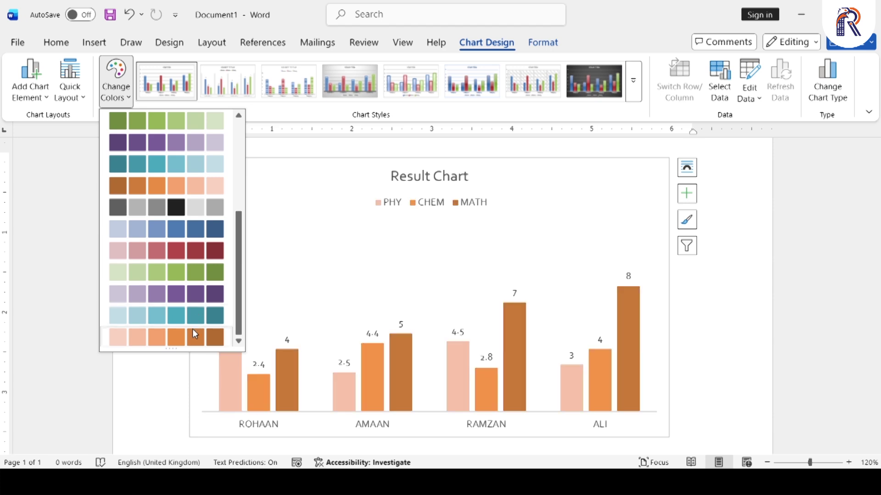
{"action": "scroll", "coordinate": [178, 291], "scroll_direction": "up", "scroll_amount": 5}
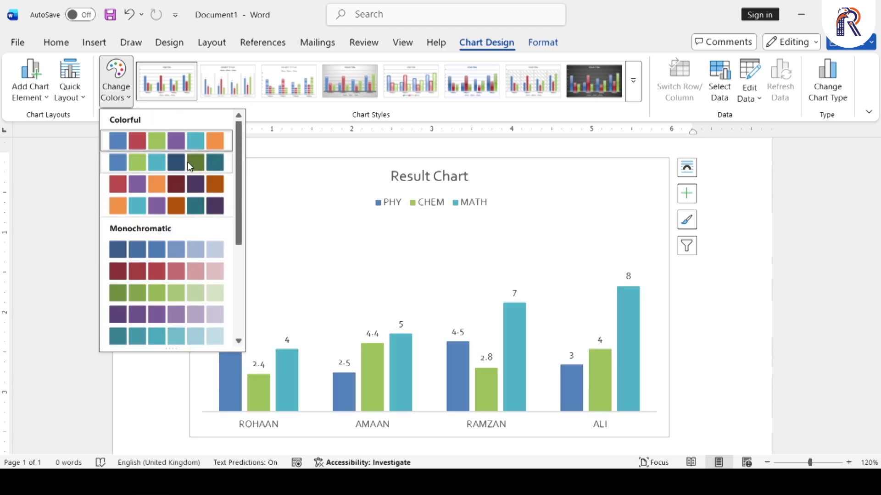
{"action": "left_click", "coordinate": [150, 181]}
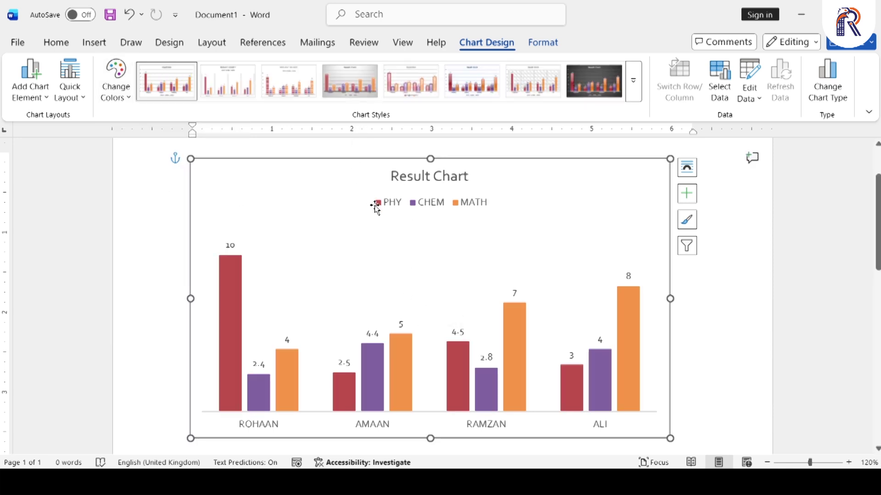
Apply the last available chart style, with glossy gradient columns, a bold title and horizontal gridlines, to the result chart.
{"action": "left_click", "coordinate": [686, 220]}
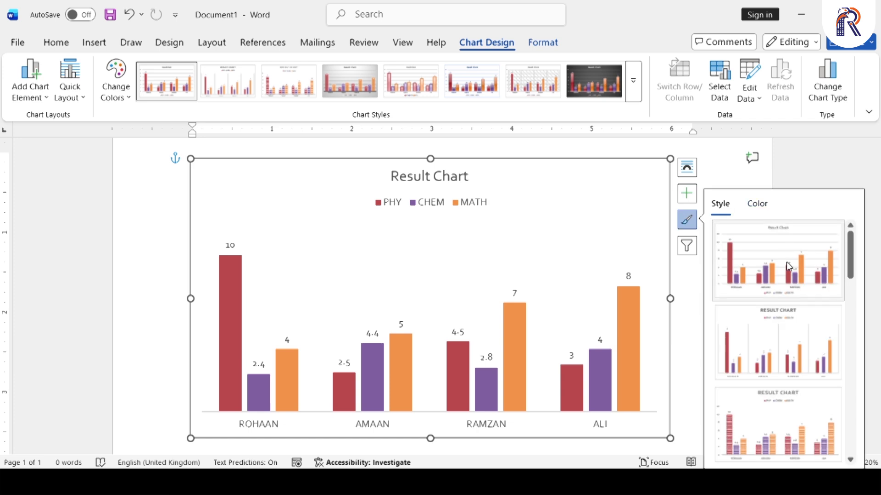
{"action": "left_click", "coordinate": [635, 83]}
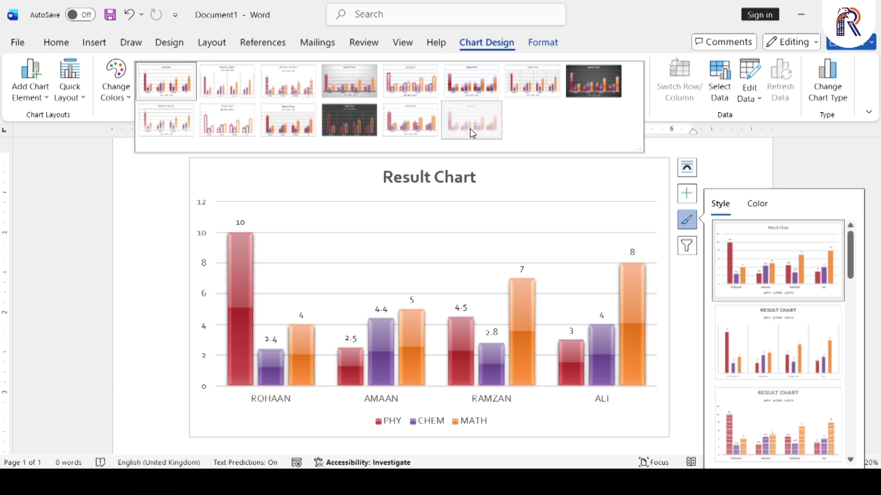
{"action": "left_click", "coordinate": [473, 132]}
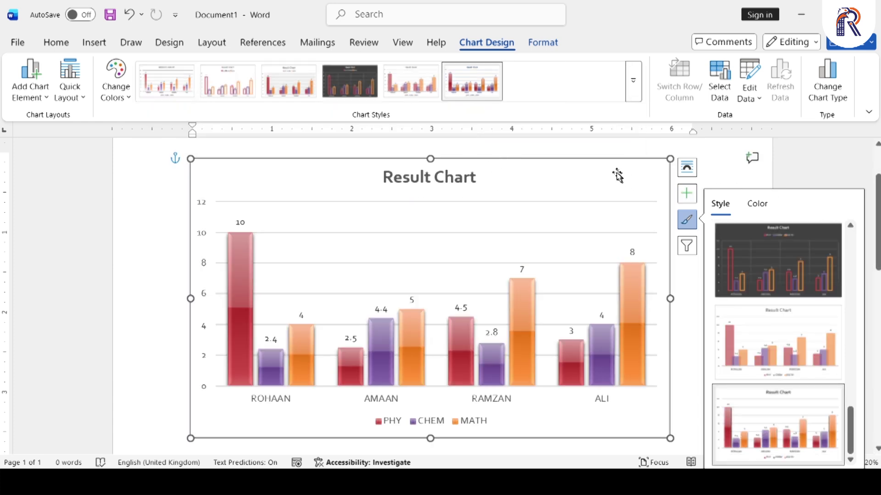
{"action": "left_click", "coordinate": [604, 149]}
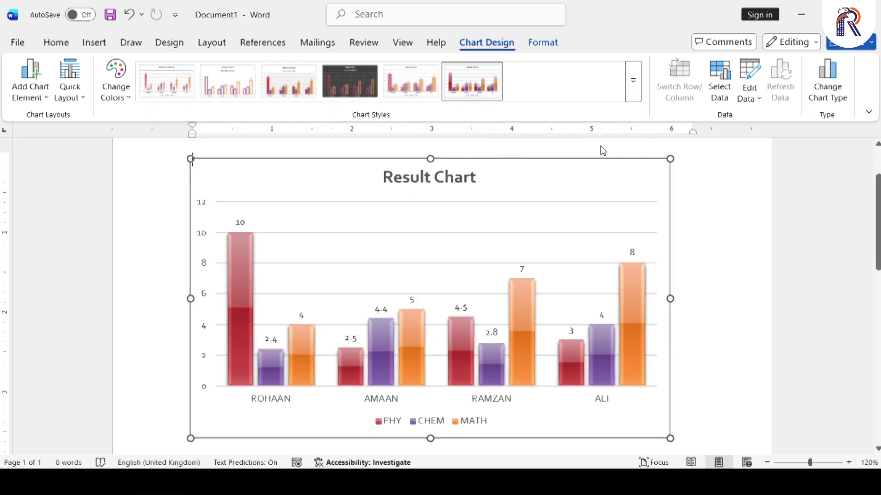